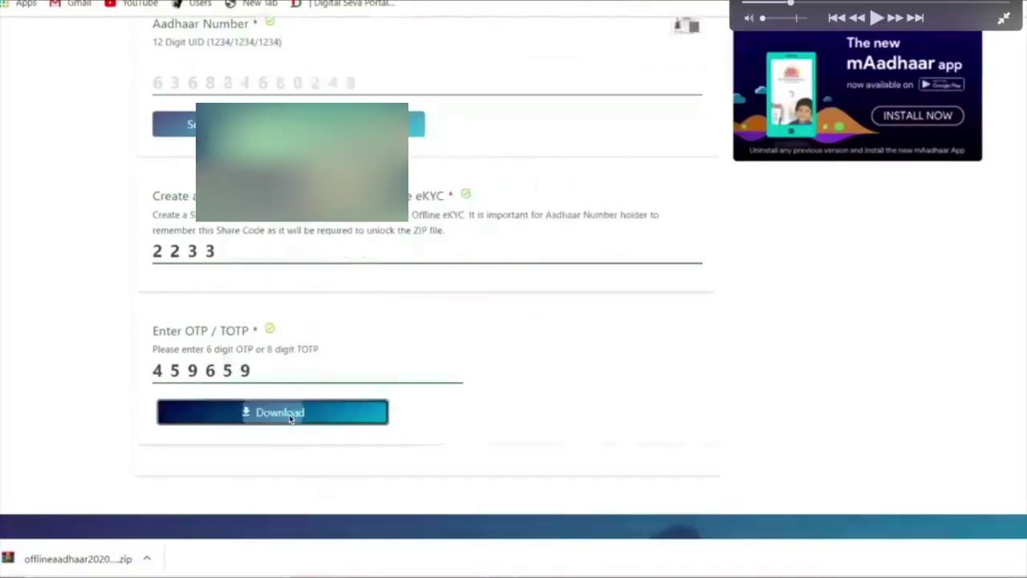
- Leave the downloaded offline eKYC ZIP and bring up the NSEIT exam login page window
{"action": "left_click", "coordinate": [875, 18]}
{"action": "left_click", "coordinate": [458, 551]}
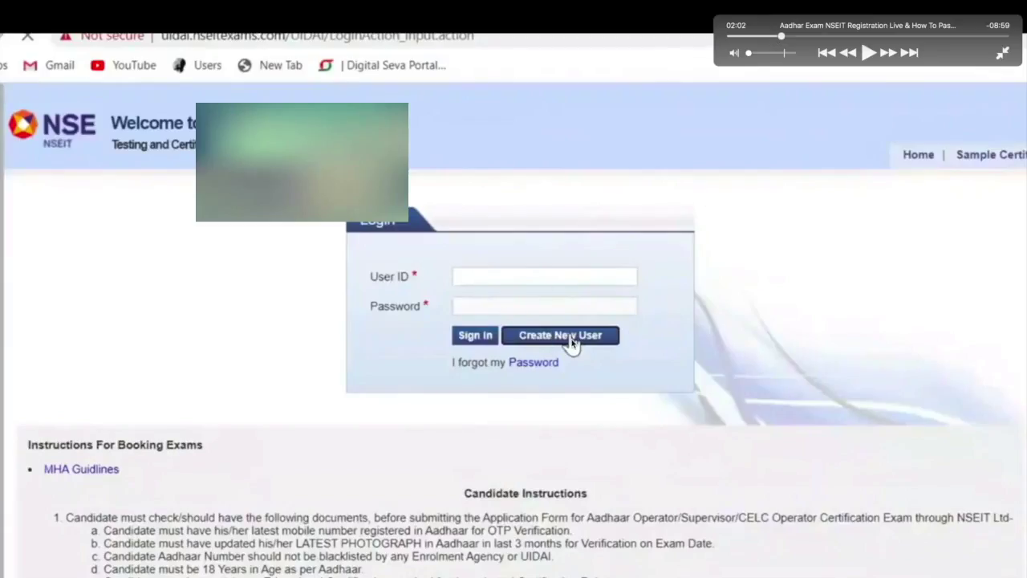
- Create a new user: upload the offline Aadhaar ZIP, extract it with the share code, and validate the mobile number
{"action": "left_click", "coordinate": [871, 53]}
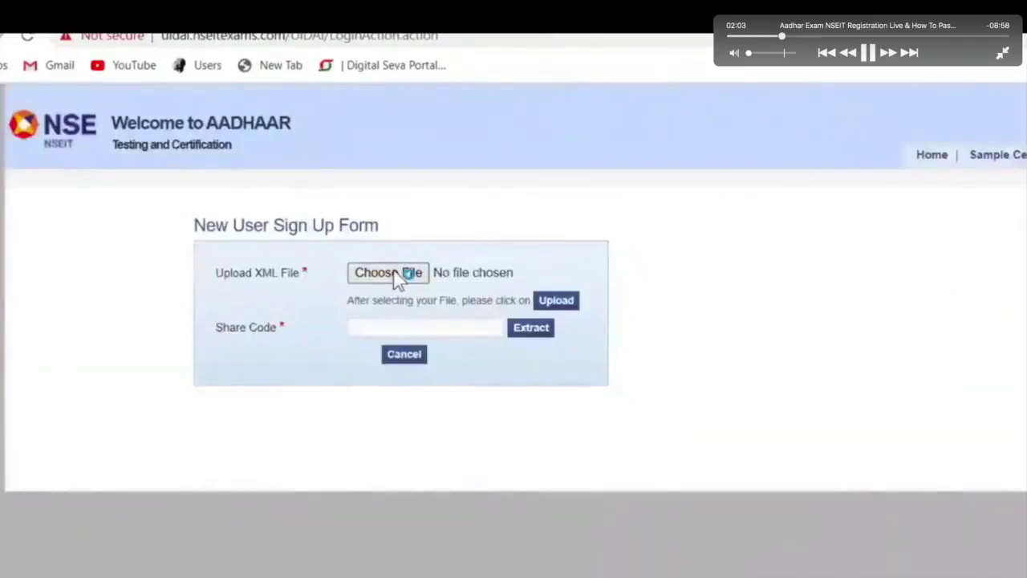
{"action": "left_click", "coordinate": [870, 53]}
{"action": "left_click", "coordinate": [870, 53]}
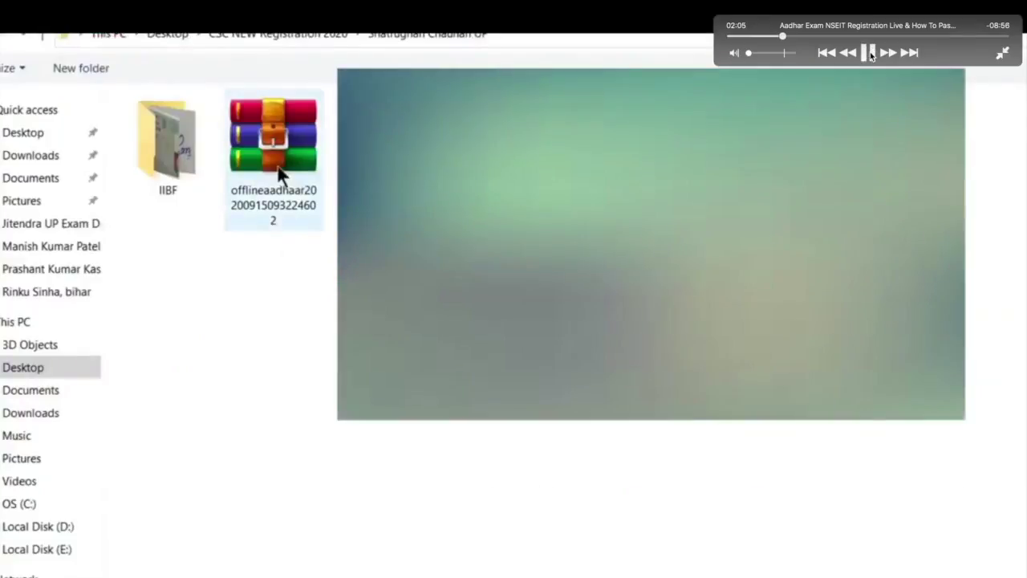
{"action": "left_click", "coordinate": [870, 53]}
{"action": "left_click", "coordinate": [870, 53]}
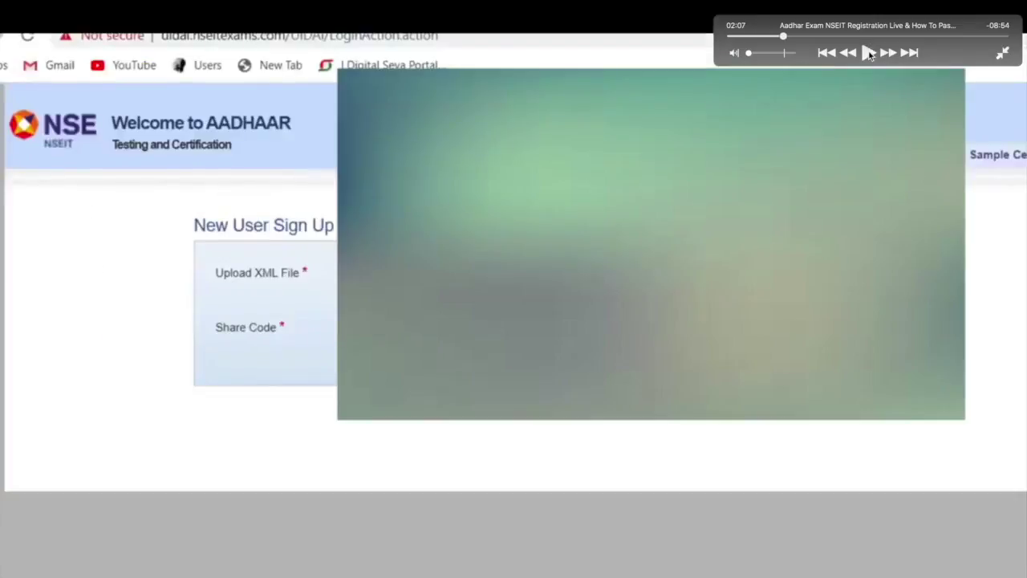
{"action": "left_click", "coordinate": [871, 53]}
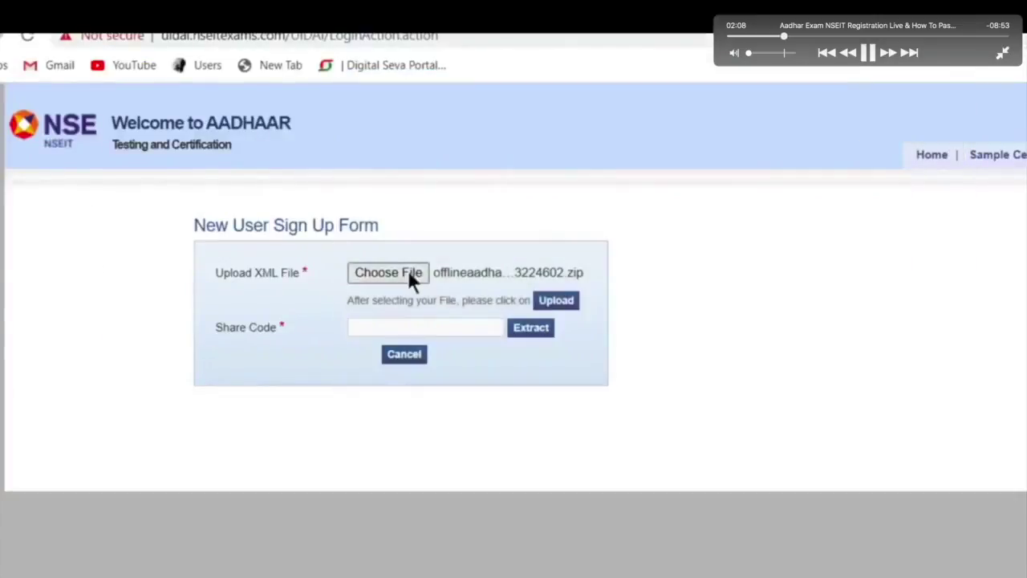
{"action": "left_click", "coordinate": [869, 53]}
{"action": "left_click", "coordinate": [869, 53]}
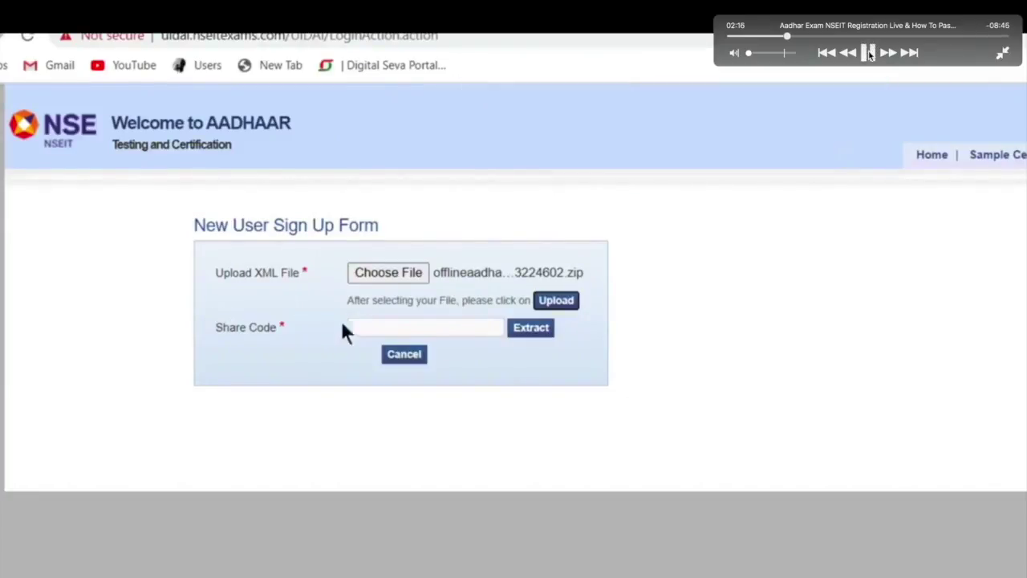
{"action": "left_click", "coordinate": [869, 53]}
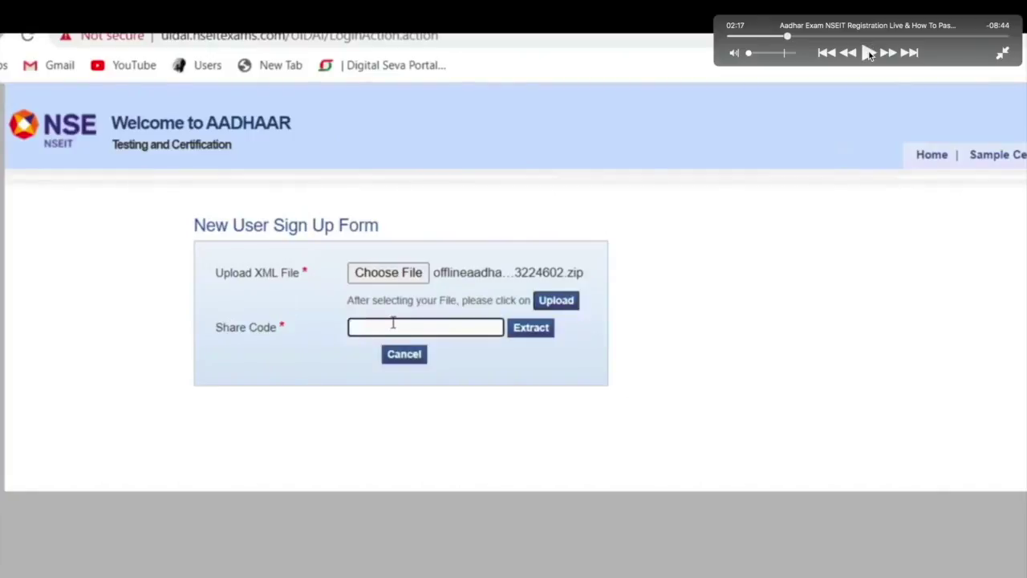
{"action": "left_click", "coordinate": [868, 53]}
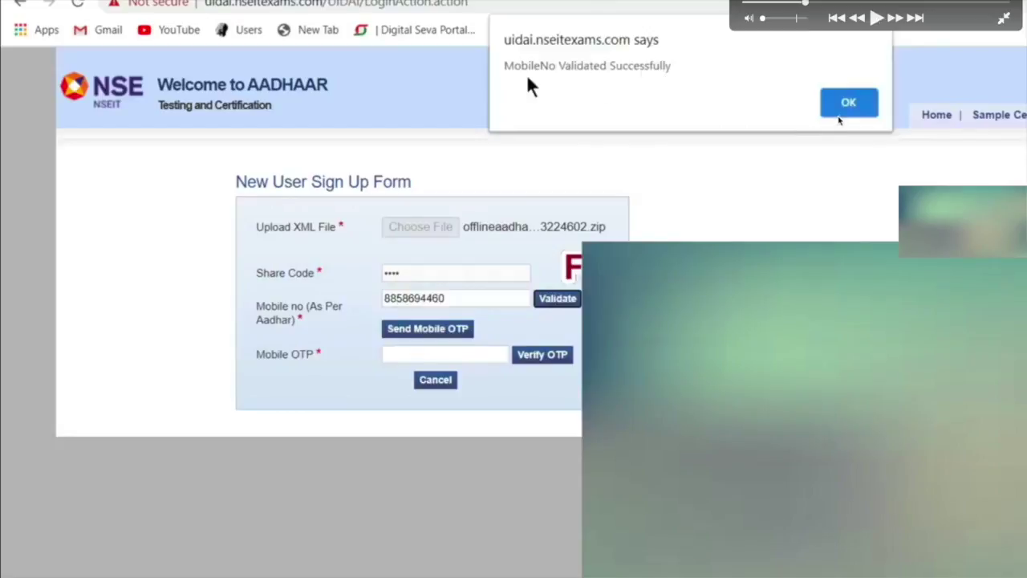
- Verify the mobile OTP, tick the declaration, enter the email ID and show the XML content
{"action": "left_click", "coordinate": [877, 19]}
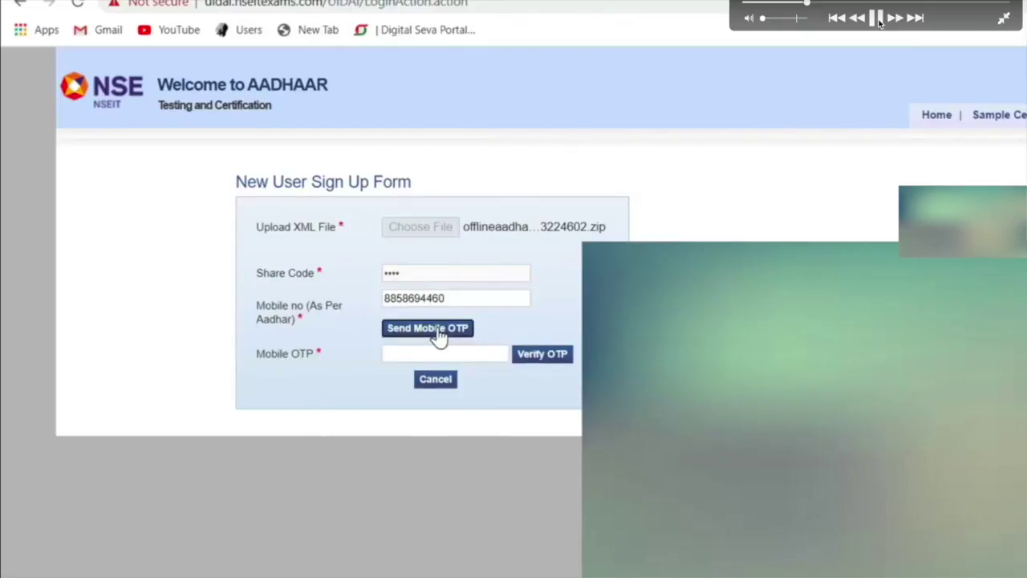
{"action": "left_click", "coordinate": [878, 19]}
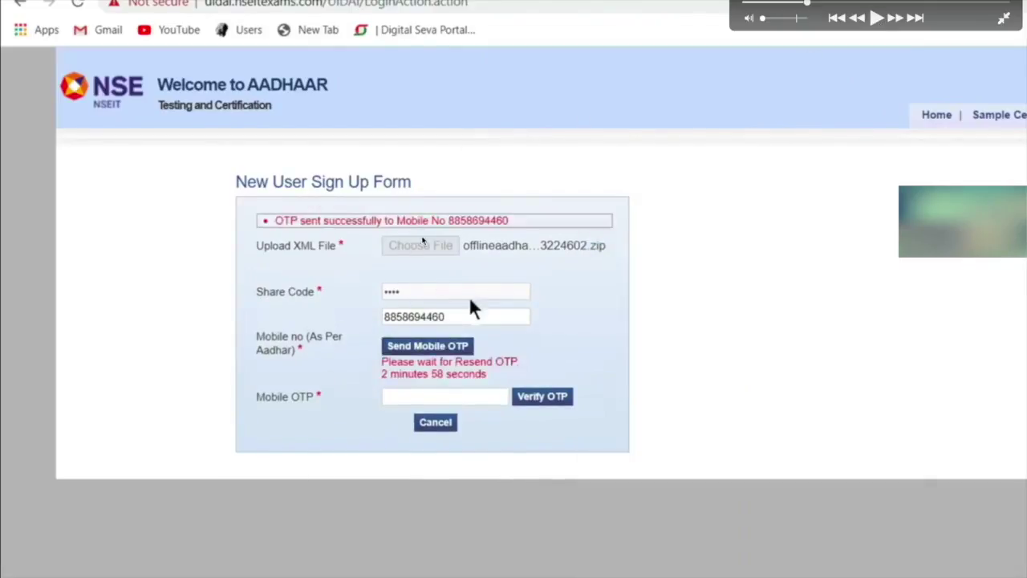
{"action": "left_click", "coordinate": [876, 19]}
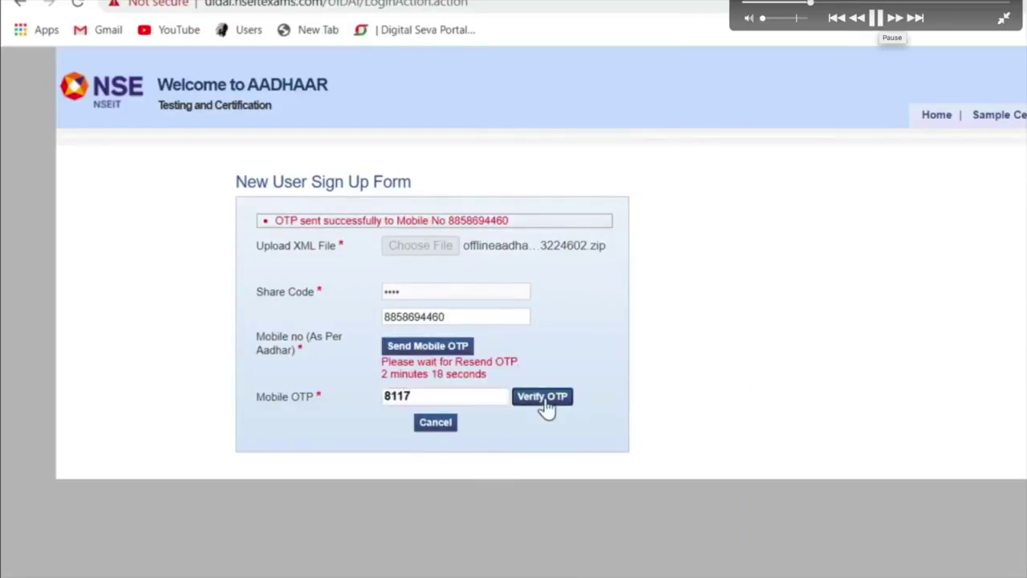
{"action": "left_click", "coordinate": [878, 19]}
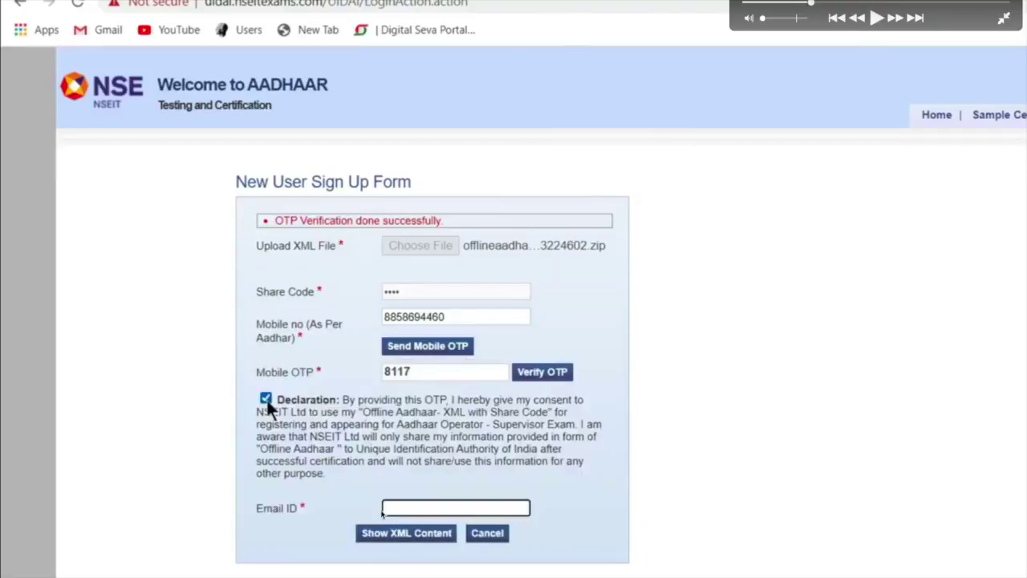
{"action": "left_click", "coordinate": [876, 18]}
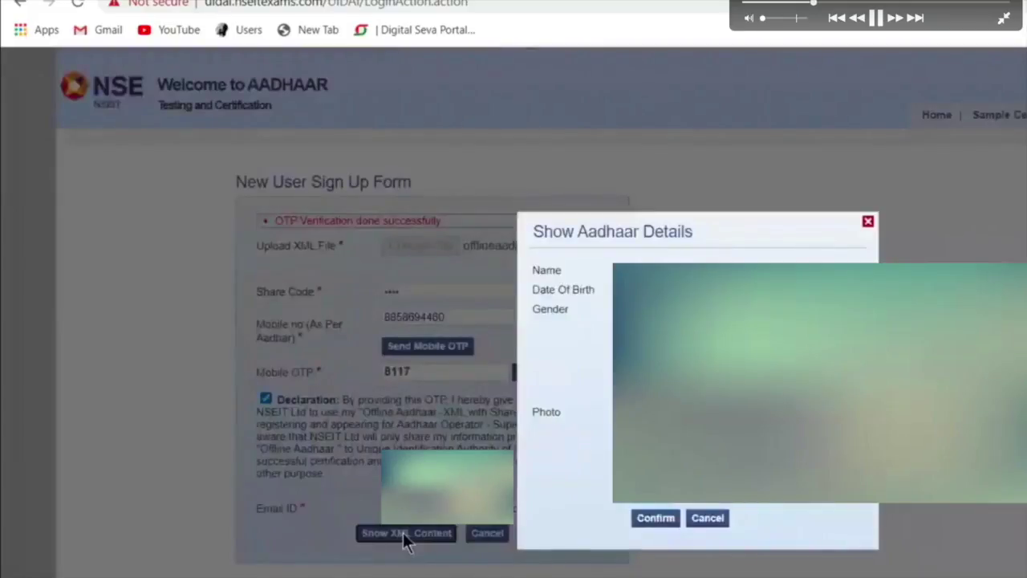
{"action": "left_click", "coordinate": [876, 18]}
- Confirm the displayed Aadhaar details to complete registration and receive a new User ID
{"action": "left_click", "coordinate": [877, 17]}
{"action": "left_click", "coordinate": [877, 17]}
{"action": "key", "text": "space"}
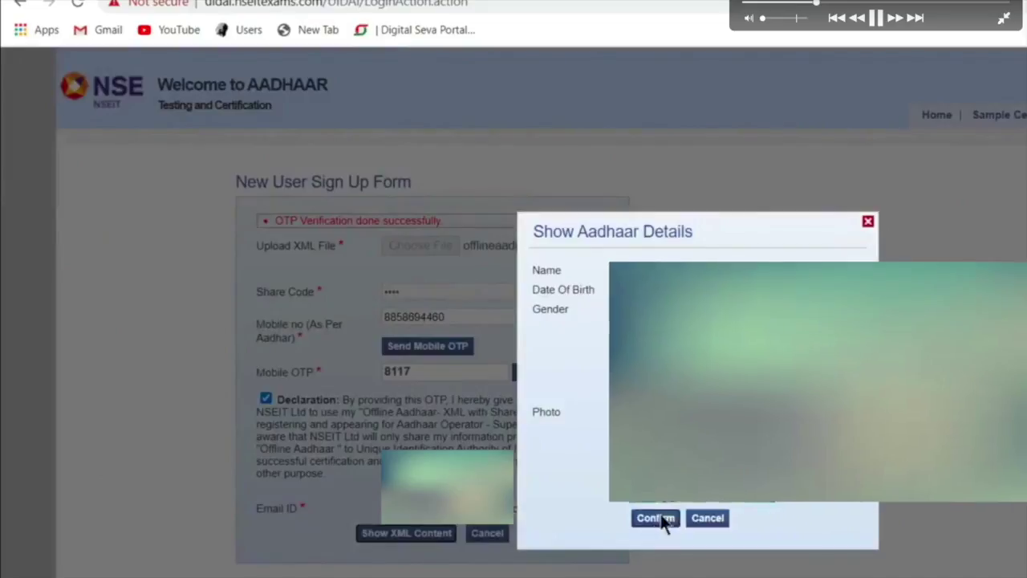
{"action": "left_click", "coordinate": [660, 517]}
{"action": "left_click", "coordinate": [876, 18]}
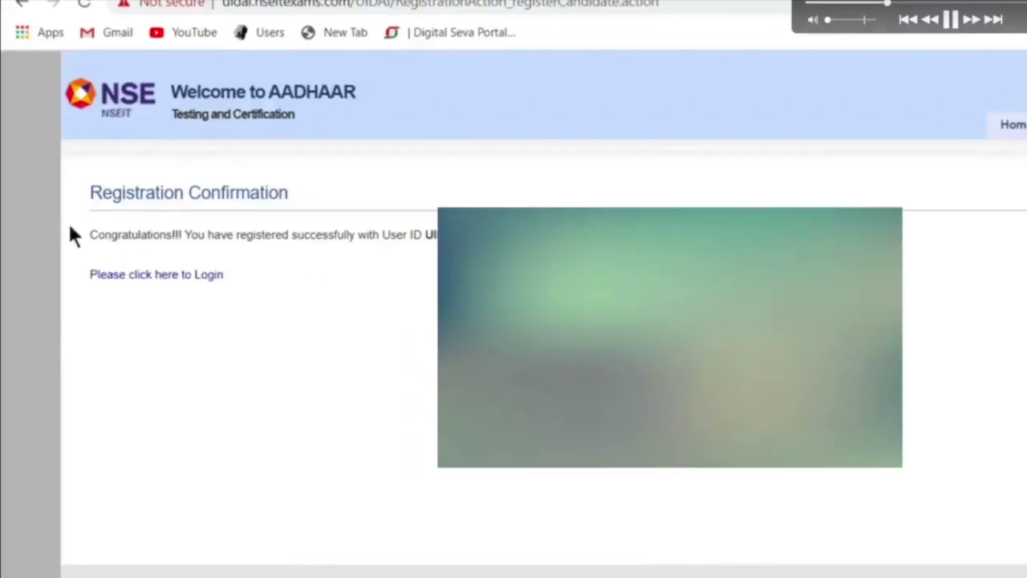
- Go to the login page and sign in with the new User ID and password
{"action": "left_click", "coordinate": [128, 275]}
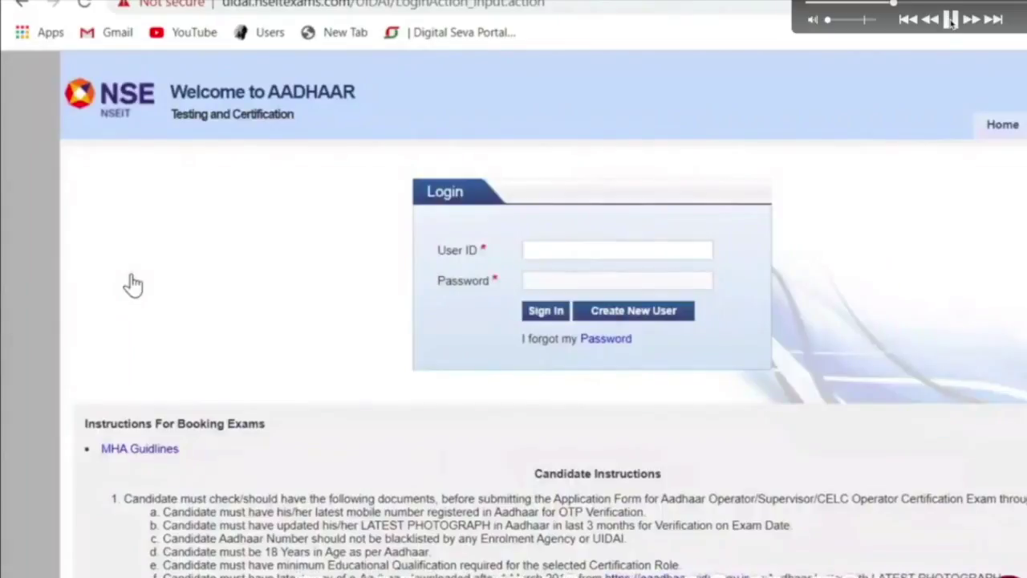
{"action": "left_click", "coordinate": [950, 20]}
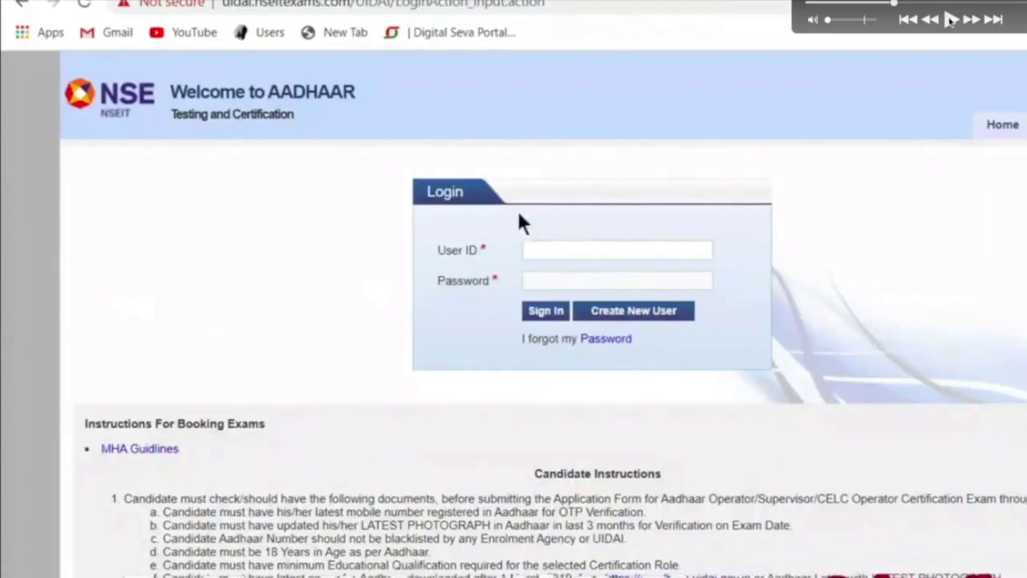
{"action": "left_click", "coordinate": [950, 20]}
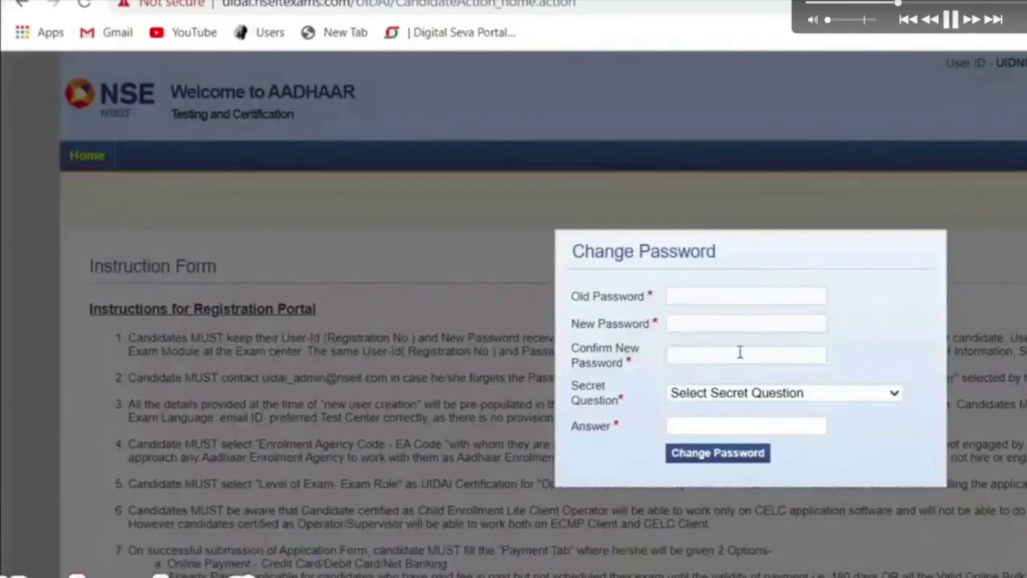
{"action": "left_click", "coordinate": [950, 20]}
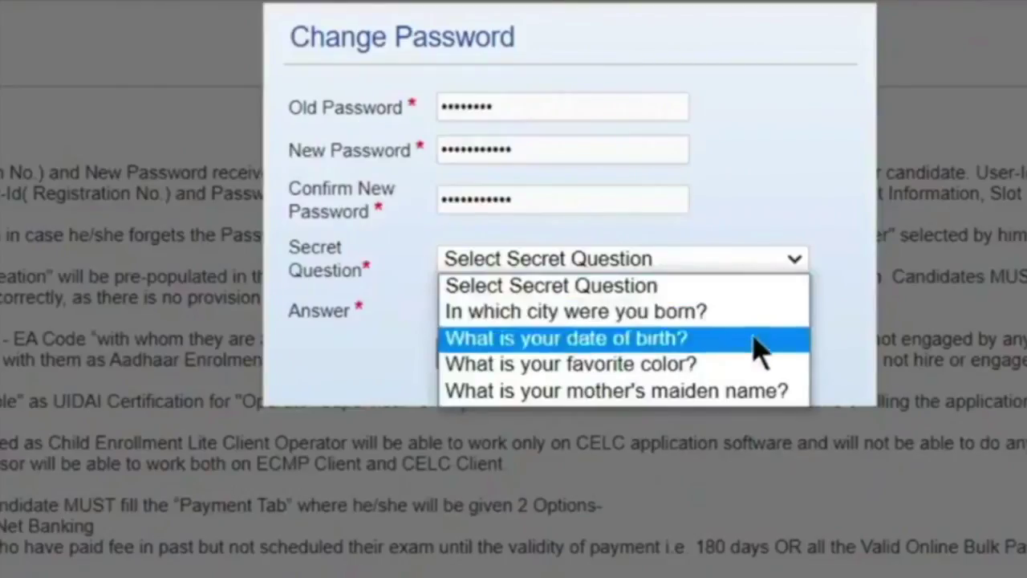
- Change the password using 'What is your date of birth?' as the secret question, entering the date-of-birth answer
{"action": "left_click", "coordinate": [722, 339]}
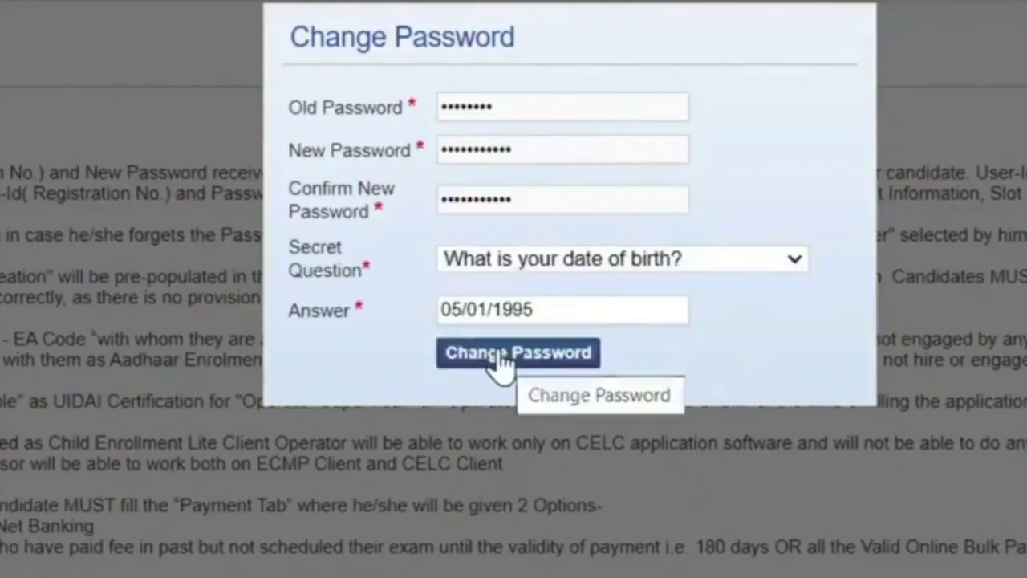
{"action": "left_click", "coordinate": [498, 359]}
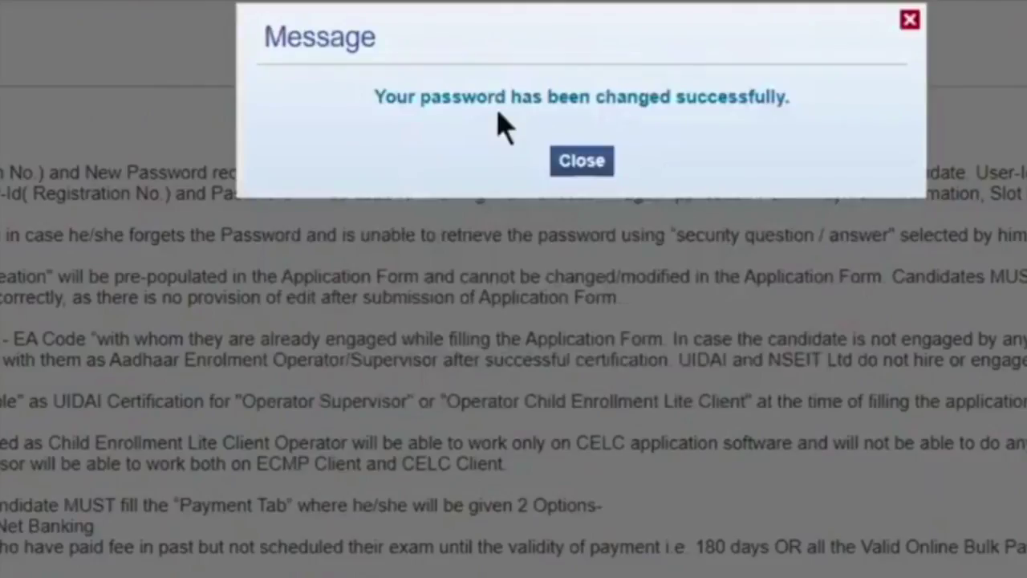
{"action": "left_click", "coordinate": [581, 160]}
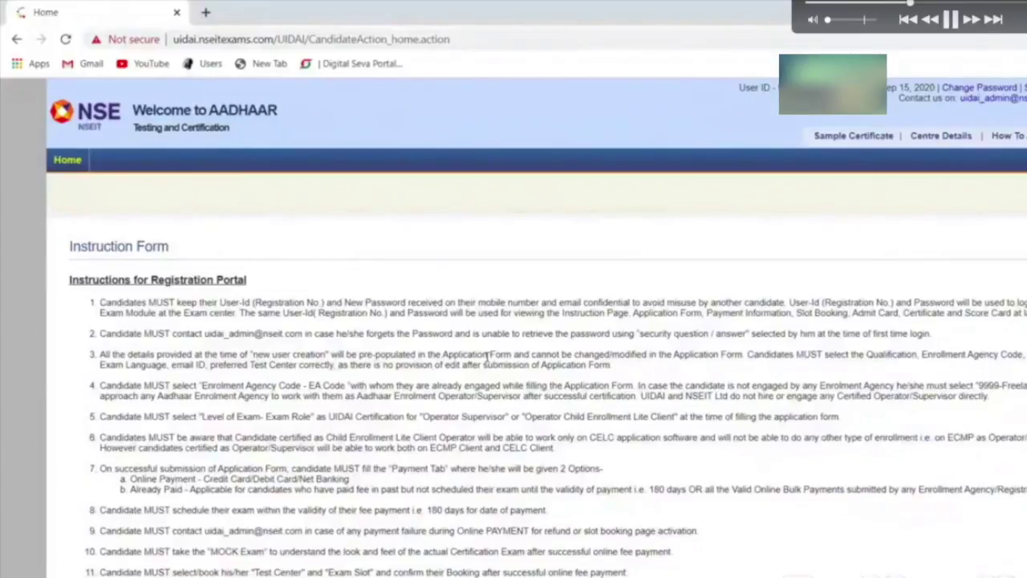
- Scroll to the bottom of the Instruction Form and agree to the registration instructions
{"action": "scroll", "coordinate": [487, 357], "scroll_direction": "down", "scroll_amount": 4}
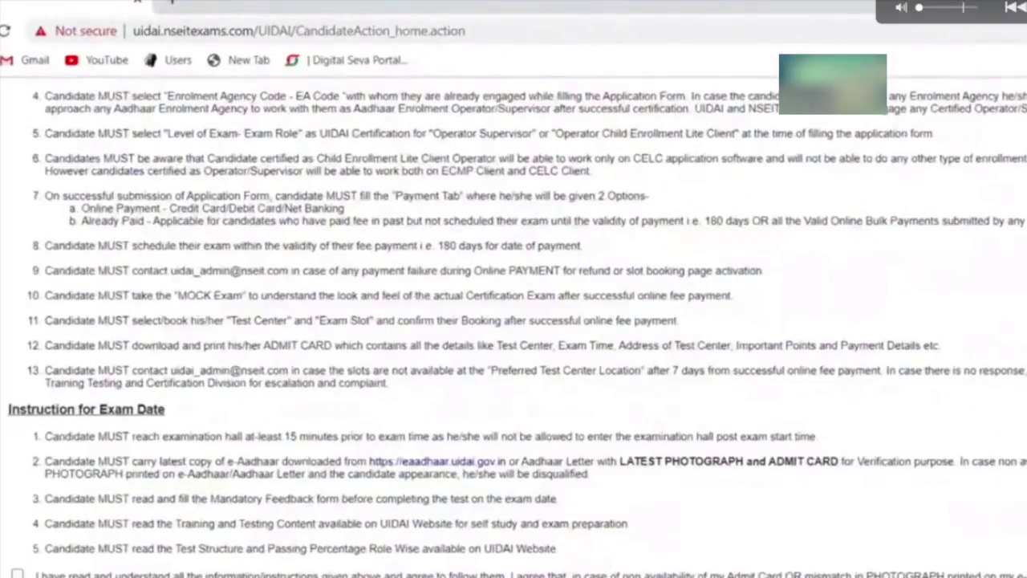
{"action": "left_click", "coordinate": [17, 574]}
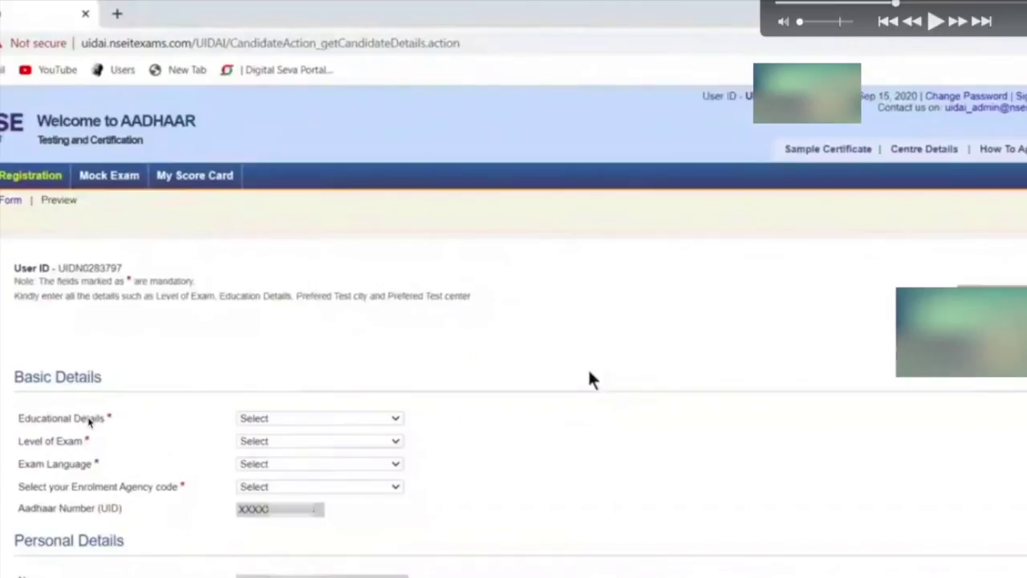
- Set Basic Details to Graduate, UIDAI Certification for Operator - Supervisor, Hindi, and agency 2189 - CSC SPV
{"action": "left_click", "coordinate": [937, 22]}
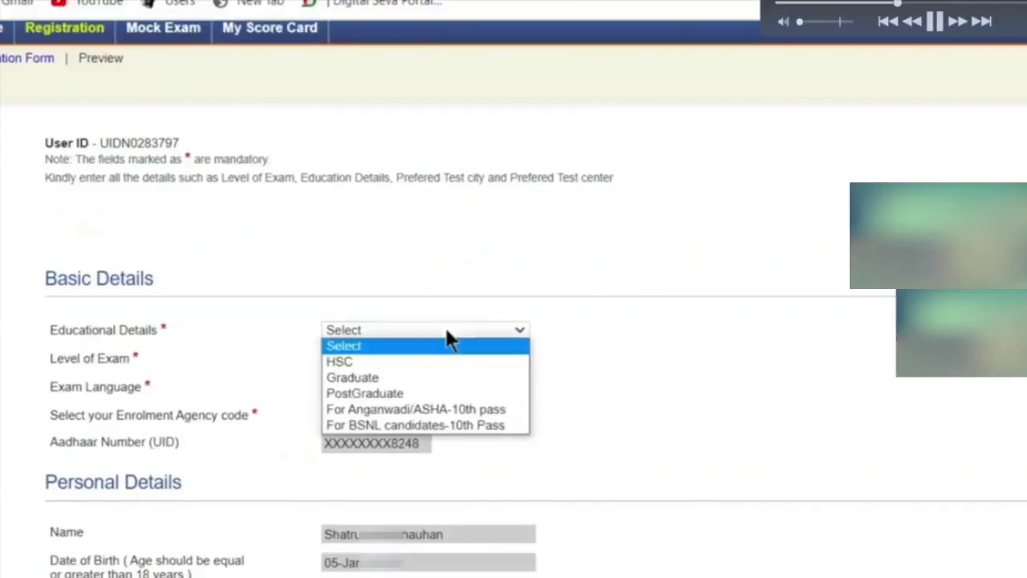
{"action": "left_click", "coordinate": [934, 23]}
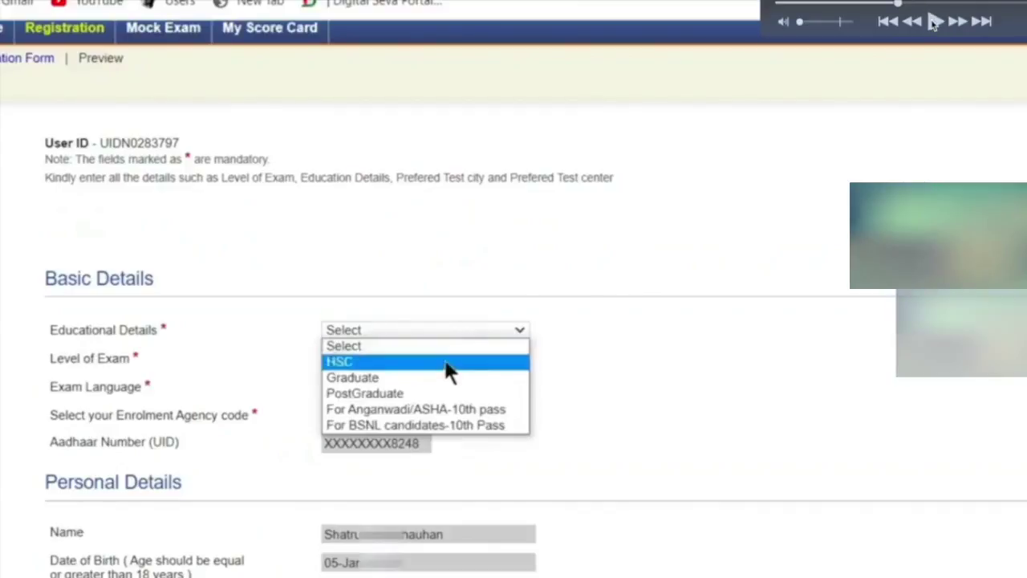
{"action": "left_click", "coordinate": [935, 23]}
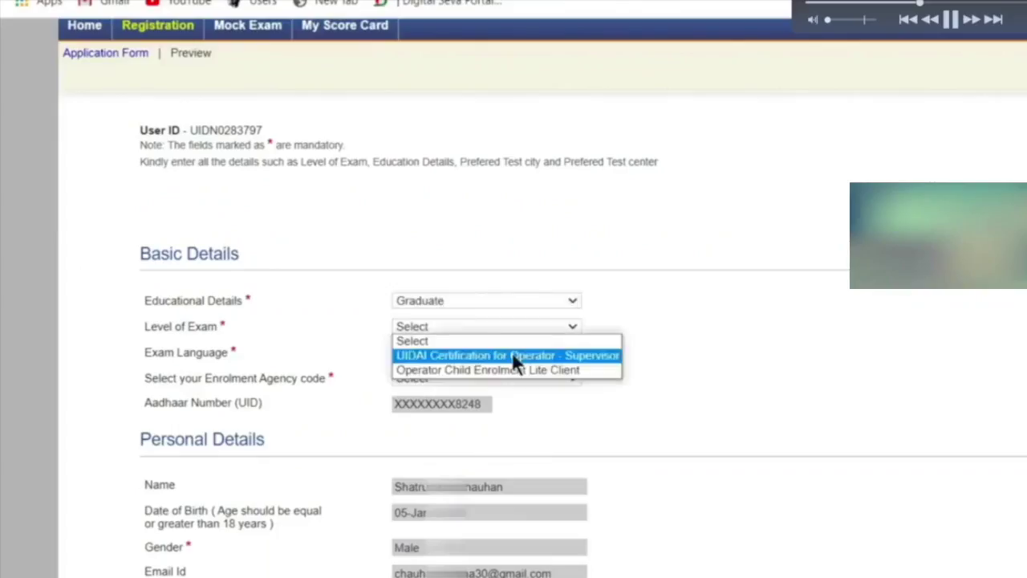
{"action": "left_click", "coordinate": [953, 22]}
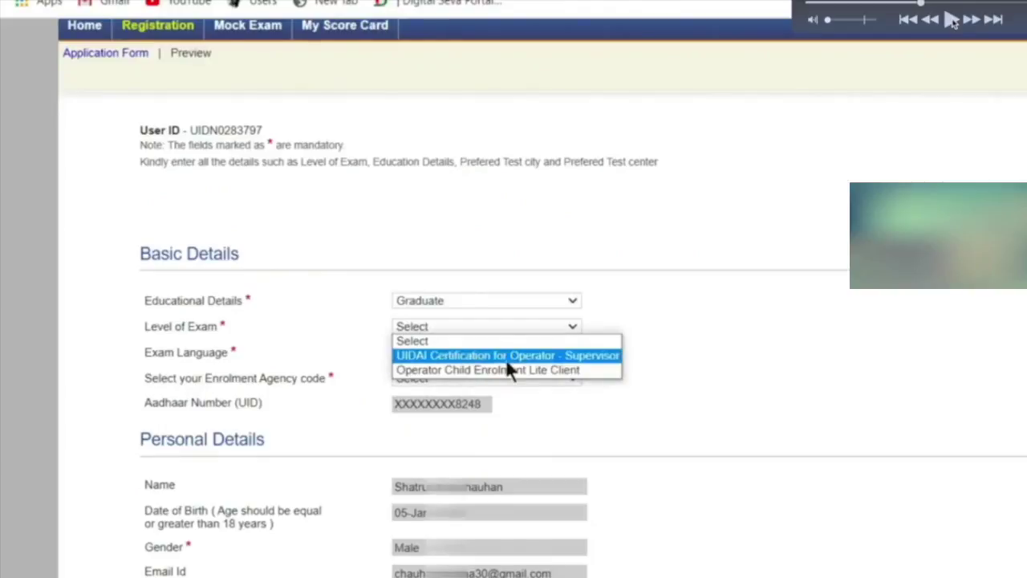
{"action": "left_click", "coordinate": [952, 23]}
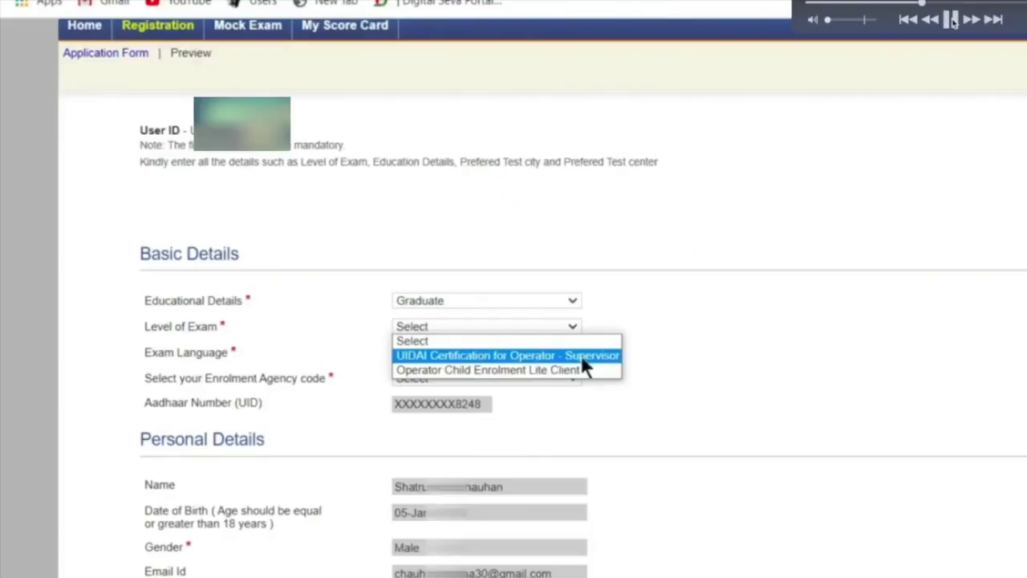
{"action": "left_click", "coordinate": [953, 22]}
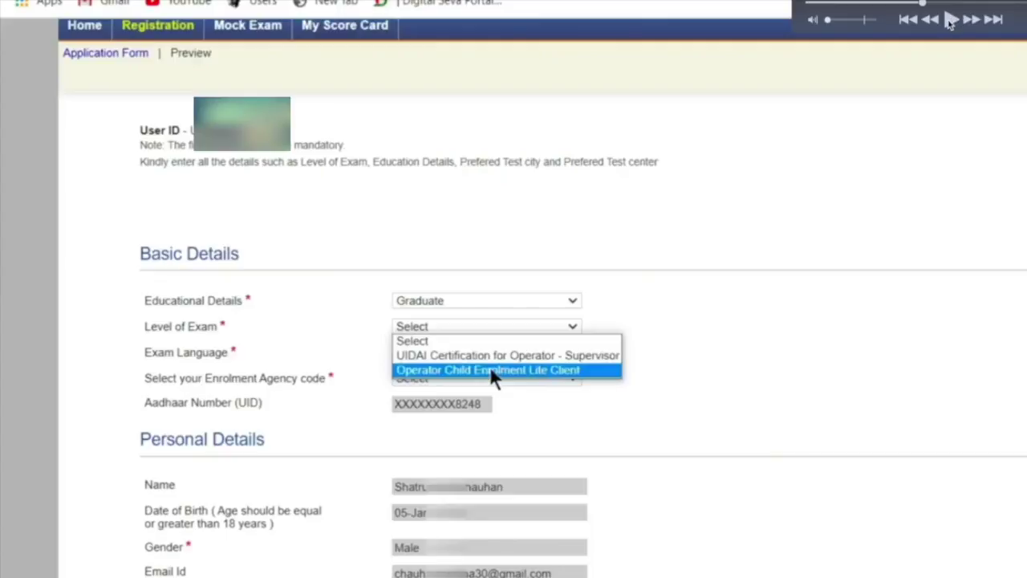
{"action": "left_click", "coordinate": [950, 22]}
{"action": "left_click", "coordinate": [950, 21]}
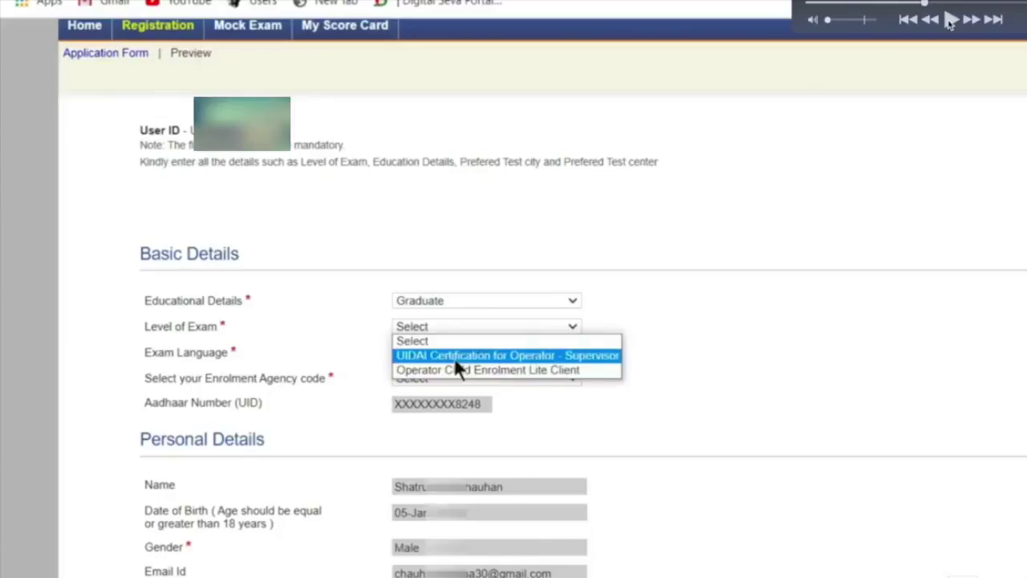
{"action": "left_click", "coordinate": [950, 21]}
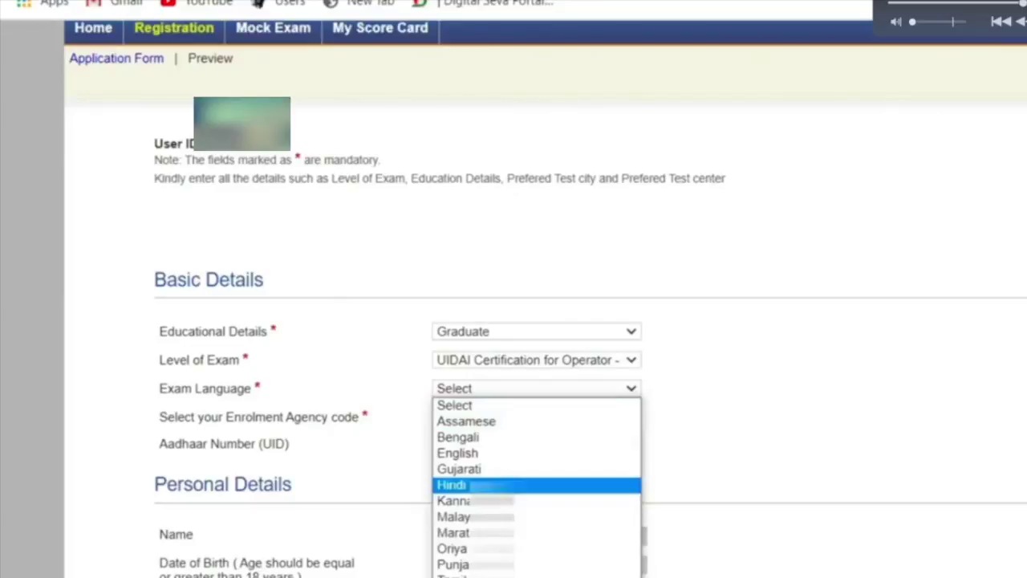
{"action": "left_click", "coordinate": [482, 485]}
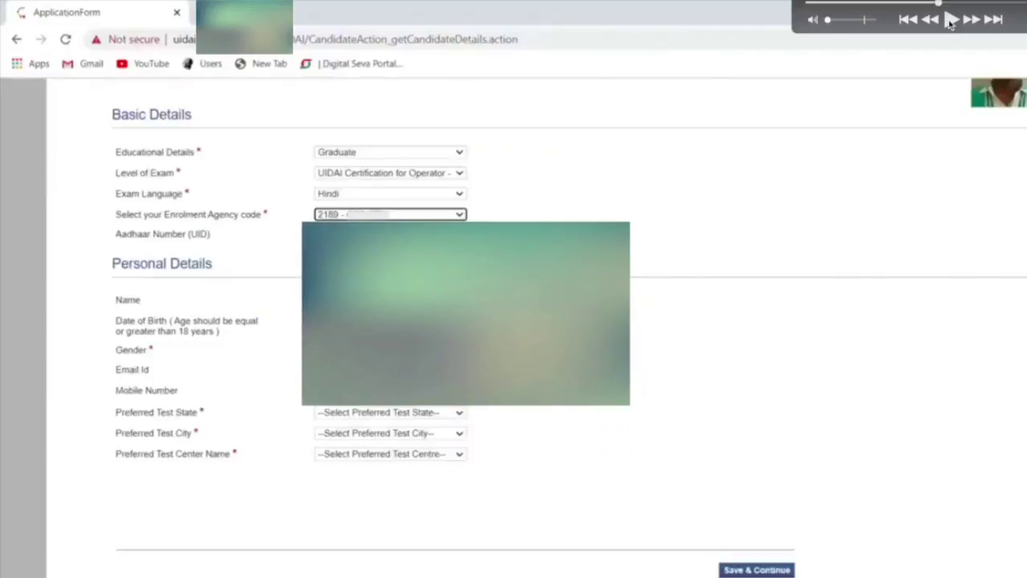
- Choose Uttar Pradesh, Gorakhpur and the NSEIT Limited - Gorakhpur test centre
{"action": "left_click", "coordinate": [951, 20]}
{"action": "left_click", "coordinate": [949, 21]}
{"action": "left_click", "coordinate": [949, 22]}
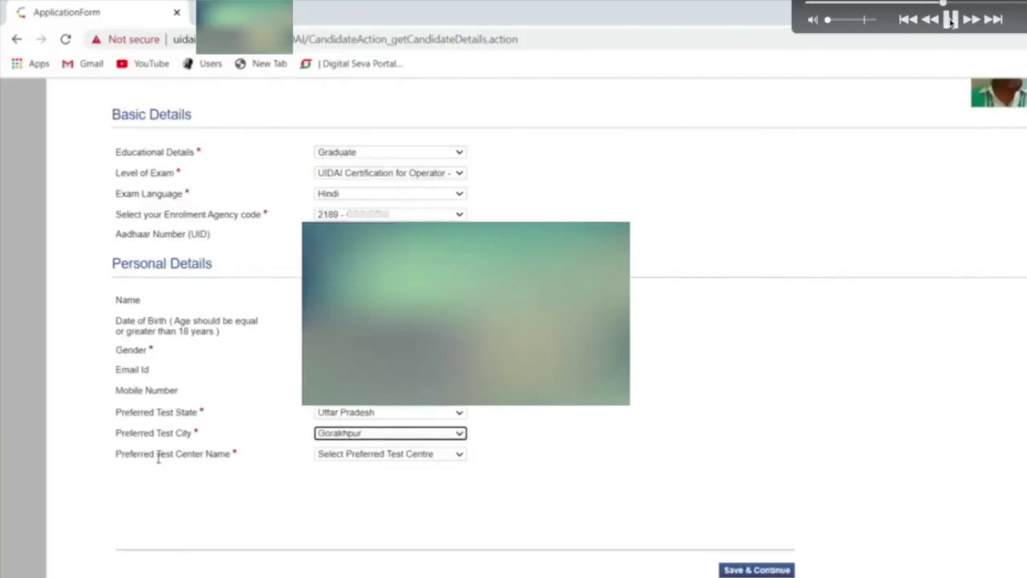
{"action": "left_click", "coordinate": [949, 21]}
{"action": "left_click", "coordinate": [951, 22]}
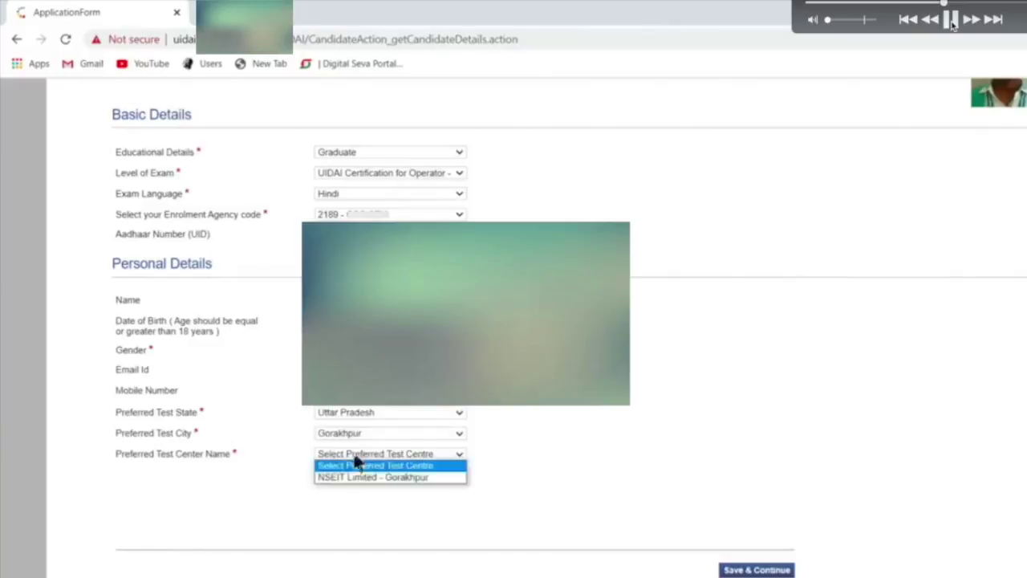
{"action": "left_click", "coordinate": [951, 23]}
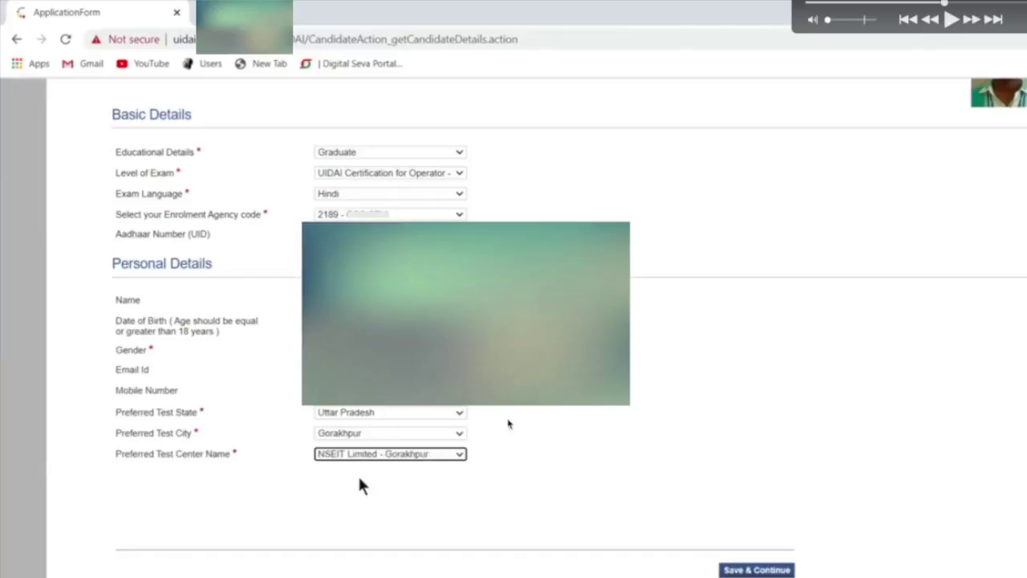
{"action": "left_click", "coordinate": [951, 20]}
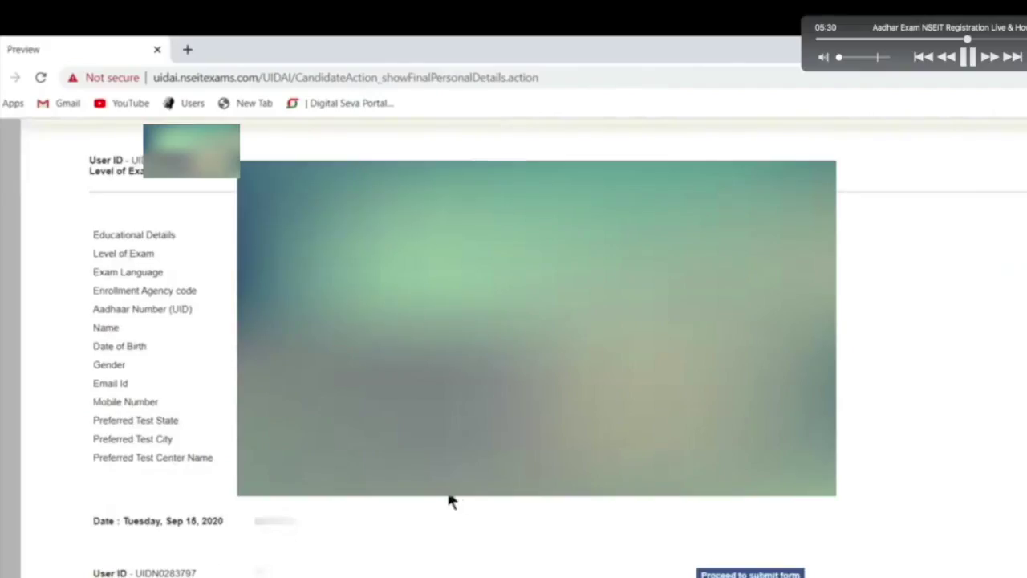
- Save and continue, review the application Preview, and proceed to the Final Personal Details page
{"action": "left_click", "coordinate": [968, 59]}
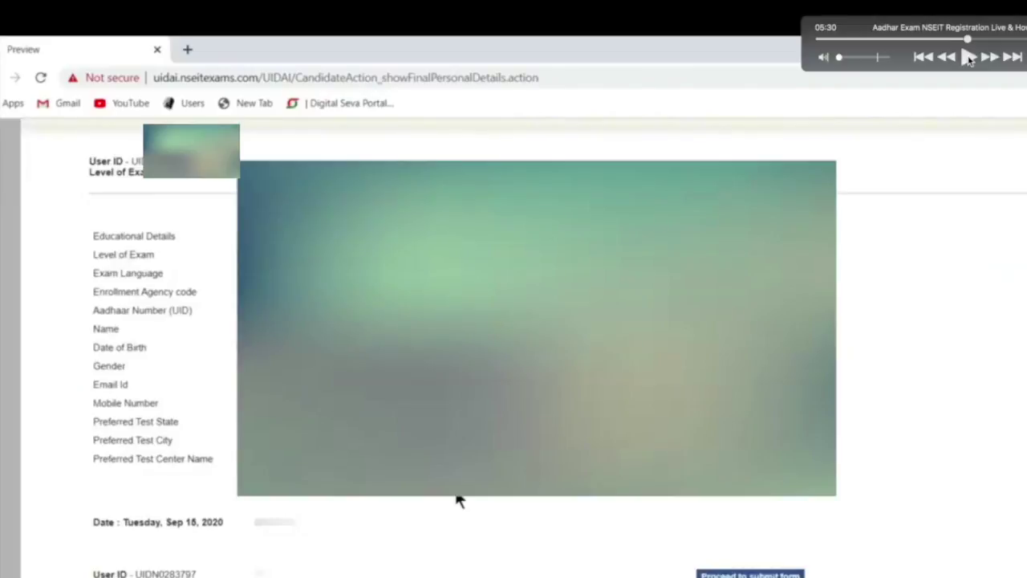
{"action": "left_click", "coordinate": [968, 59]}
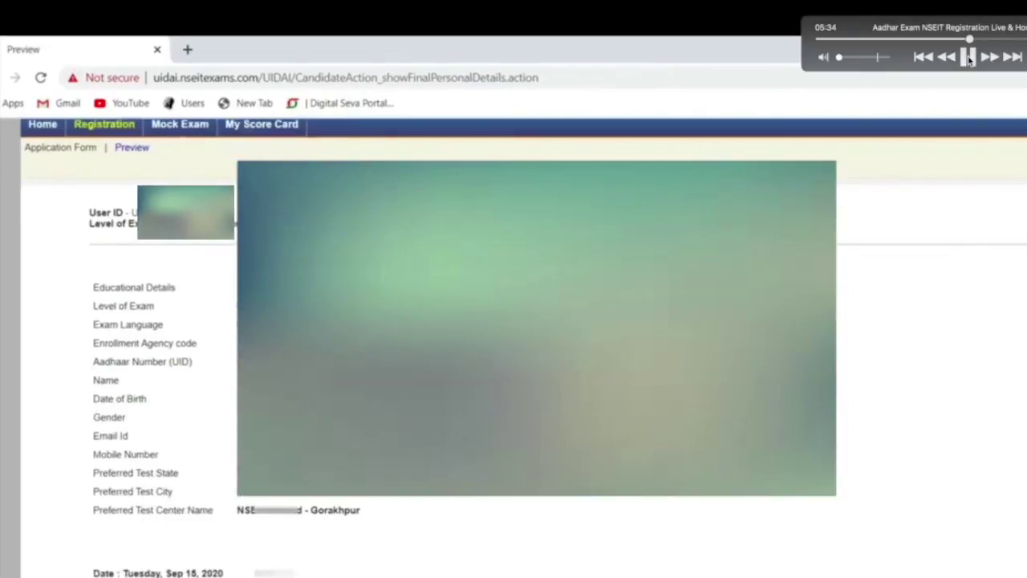
{"action": "left_click", "coordinate": [969, 58]}
{"action": "left_click", "coordinate": [969, 57]}
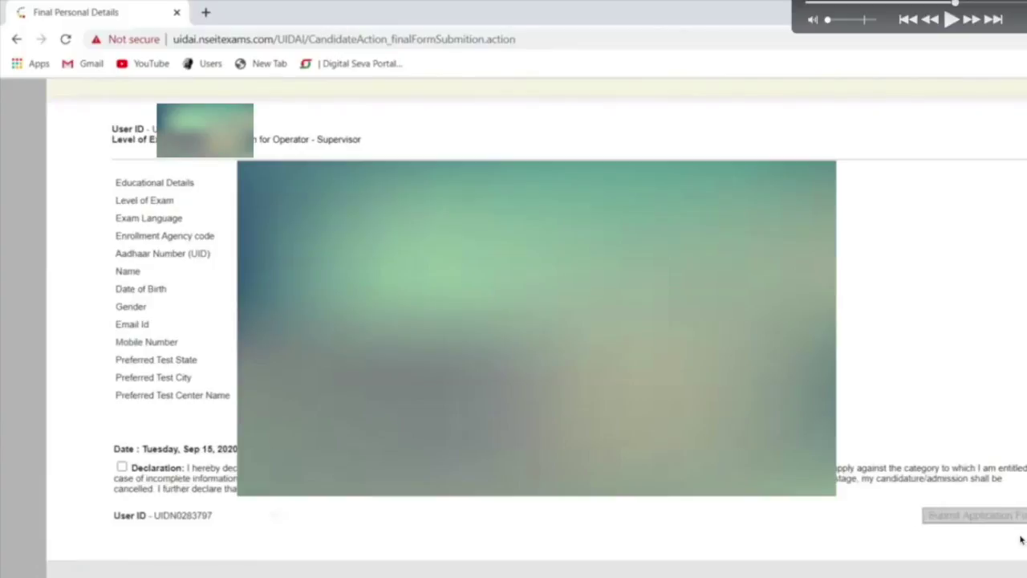
- Accept the declaration and submit the application form to reach the View Print page
{"action": "left_click", "coordinate": [951, 20]}
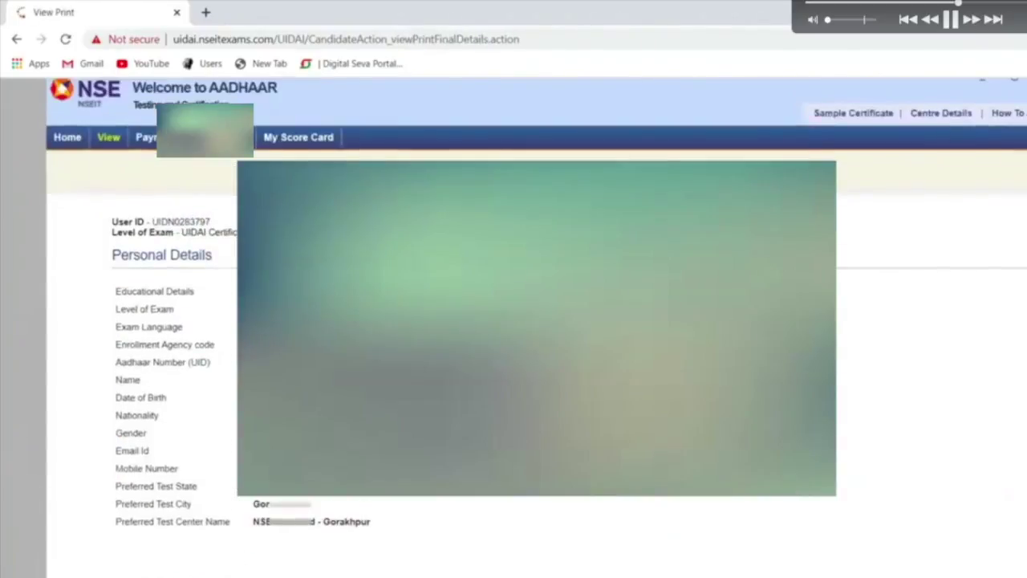
{"action": "left_click", "coordinate": [950, 20]}
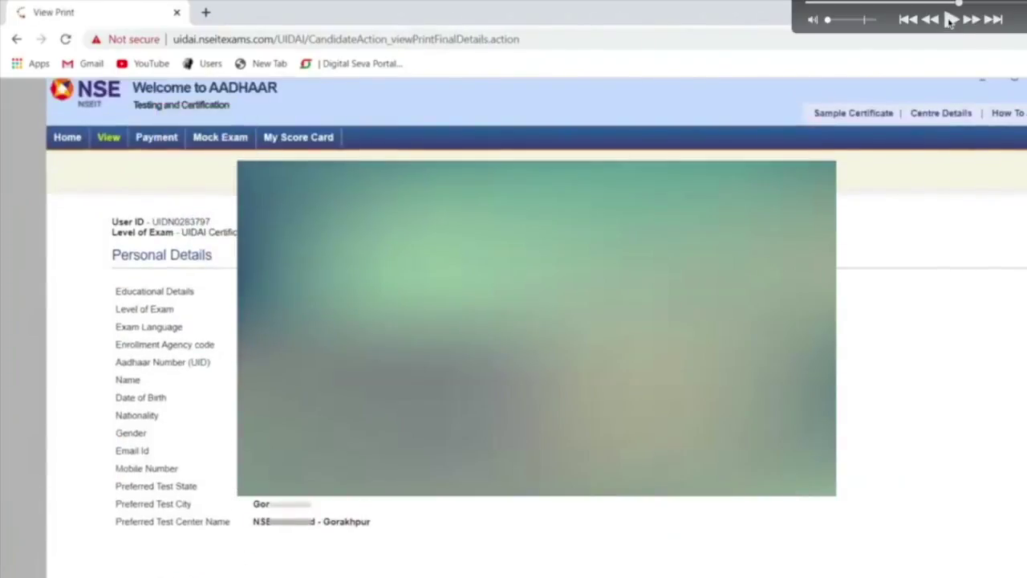
{"action": "left_click", "coordinate": [949, 21]}
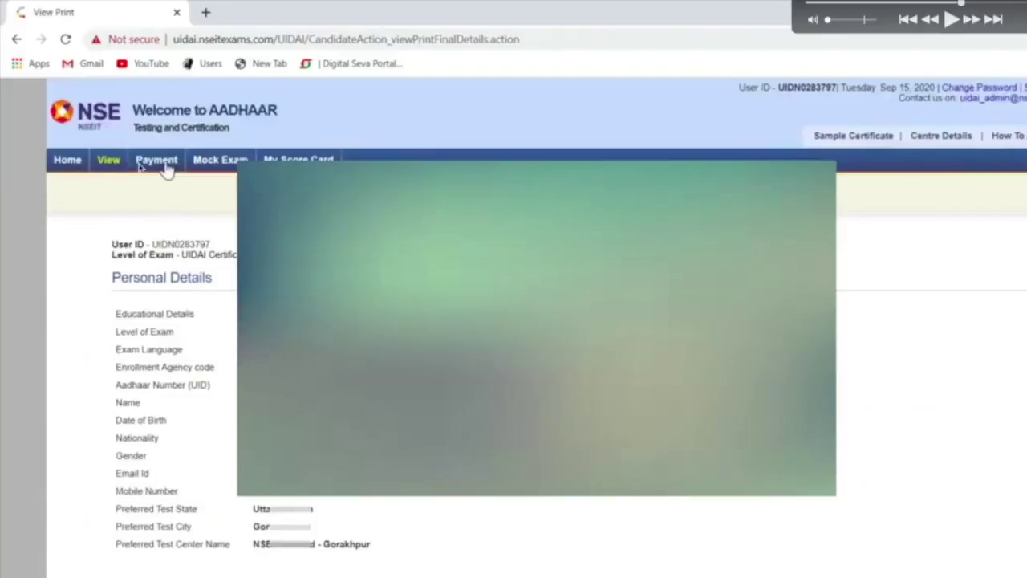
- Choose Online payment mode on the Payment page, proceed to pay, and accept the fee confirmation
{"action": "left_click", "coordinate": [162, 164]}
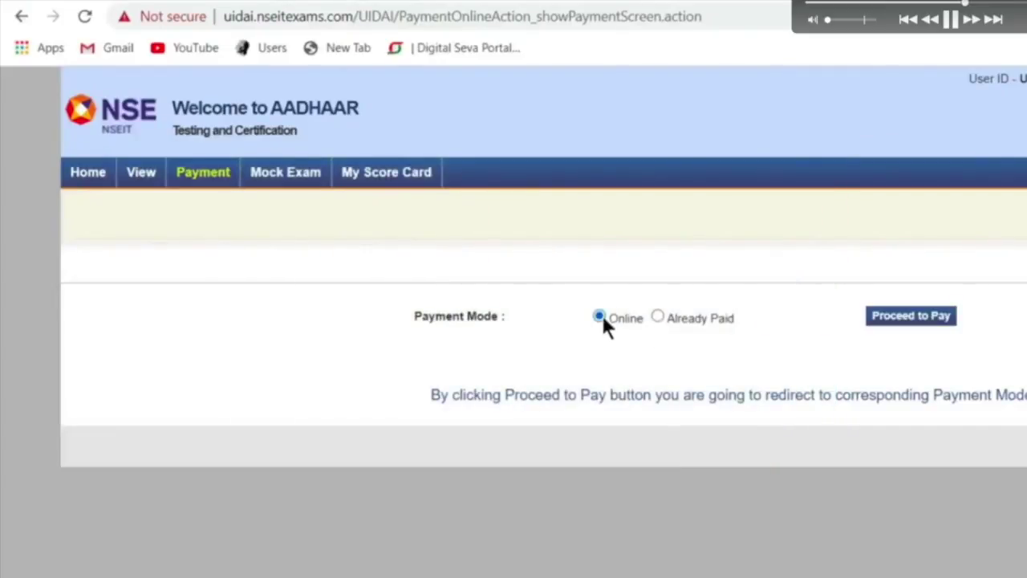
{"action": "left_click", "coordinate": [916, 316]}
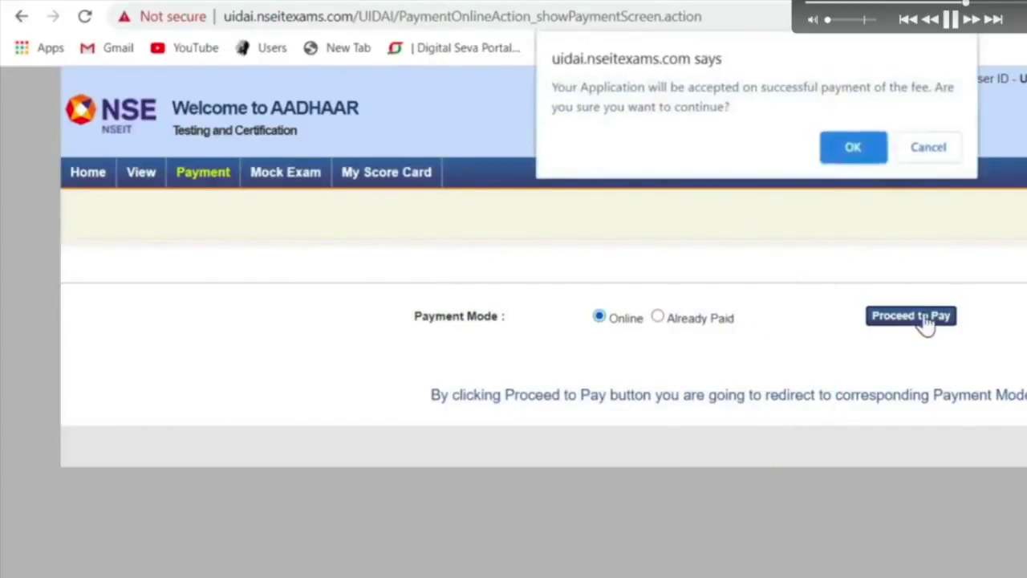
{"action": "left_click", "coordinate": [952, 19]}
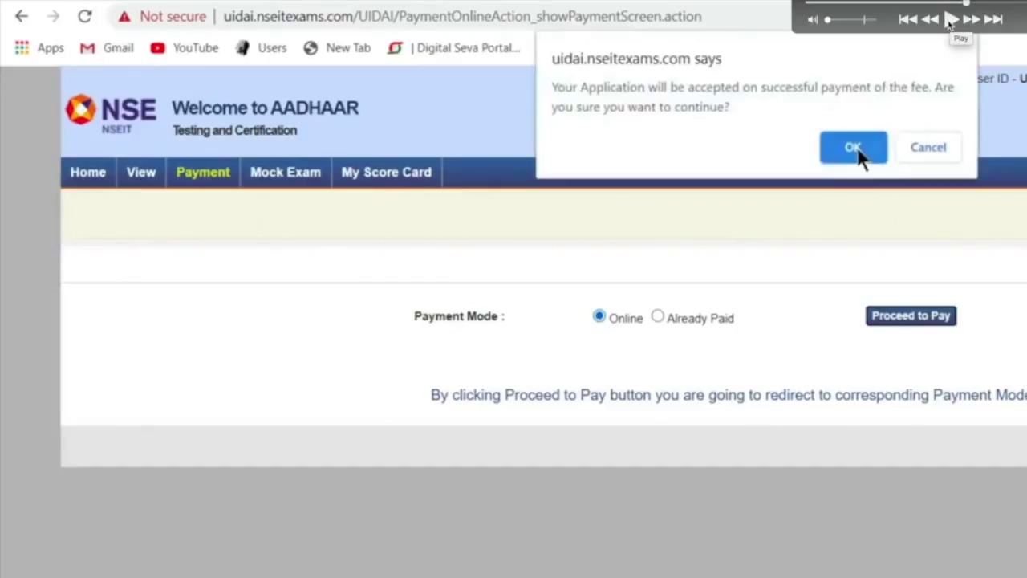
{"action": "left_click", "coordinate": [950, 20]}
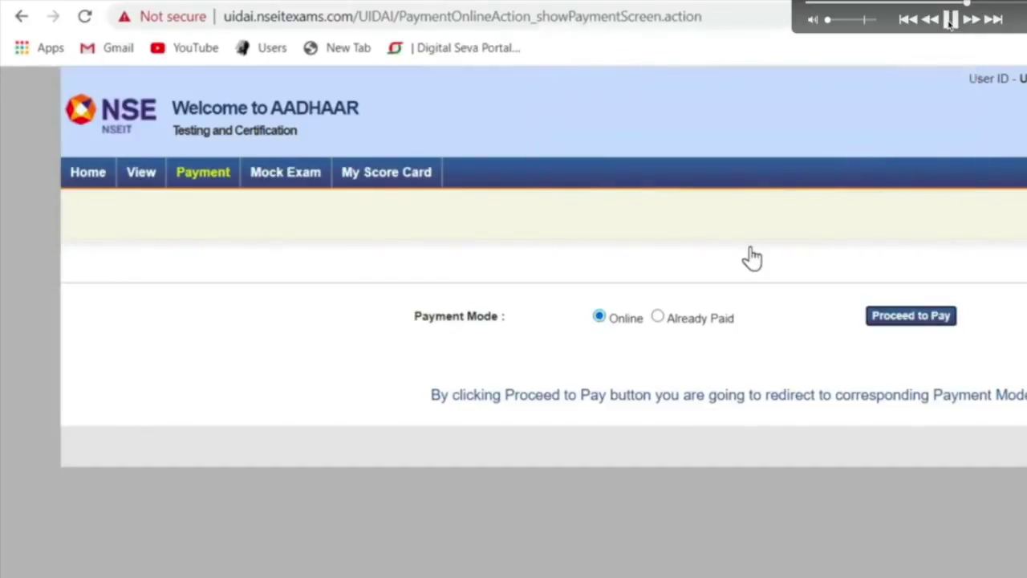
{"action": "left_click", "coordinate": [950, 20]}
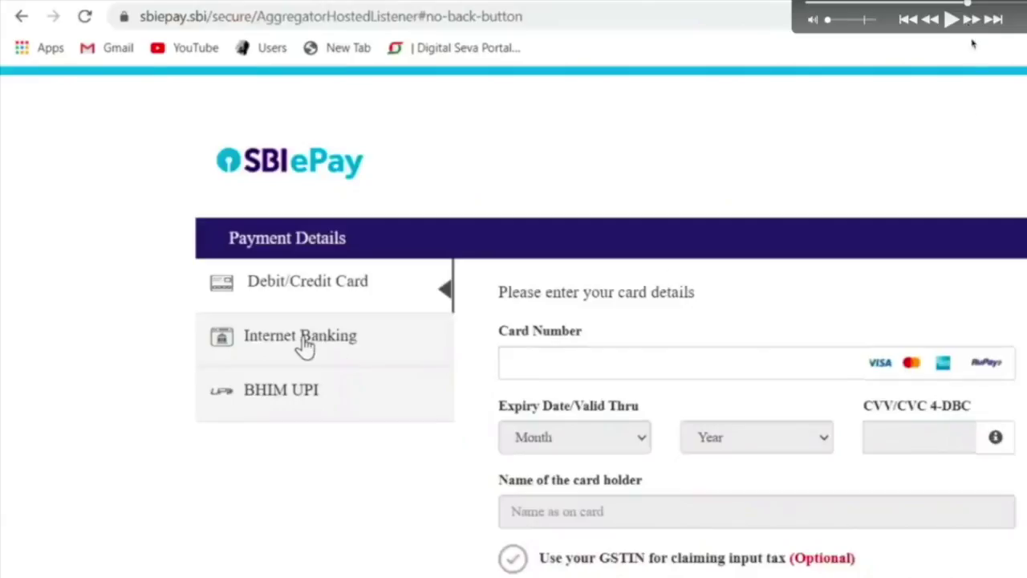
- View the SBI ePay Internet Banking options, then return to the portal's active-session notice
{"action": "left_click", "coordinate": [949, 22]}
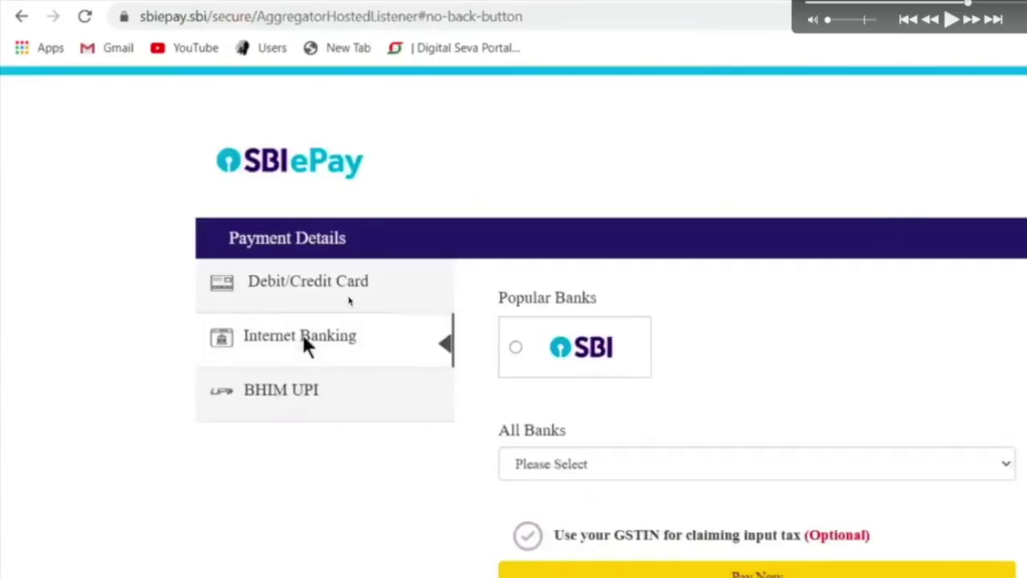
{"action": "left_click", "coordinate": [951, 20]}
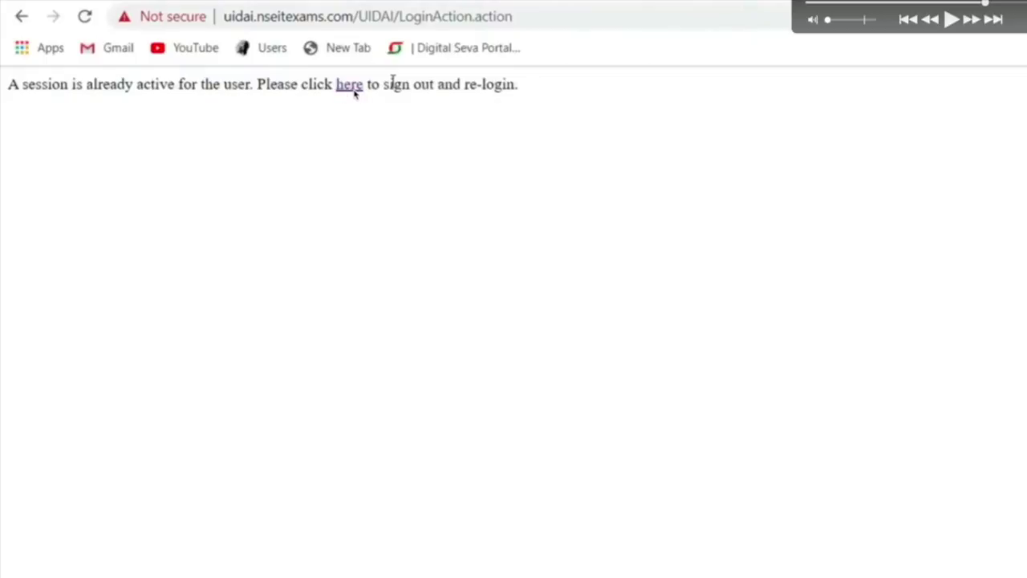
- Re-login with the candidate's User ID and password and return to the Payment page
{"action": "left_click", "coordinate": [950, 21]}
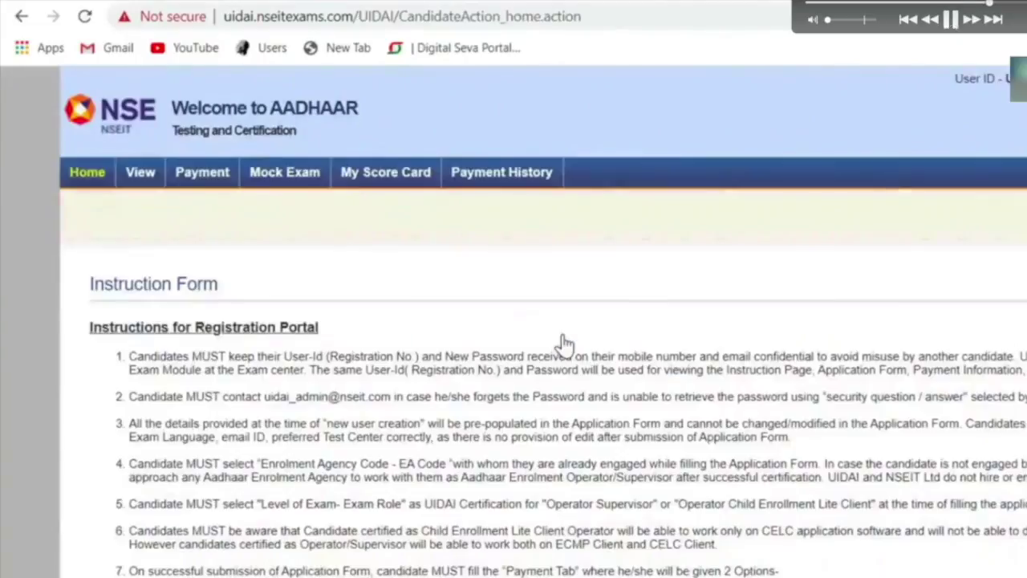
{"action": "left_click", "coordinate": [952, 20]}
{"action": "key", "text": "space"}
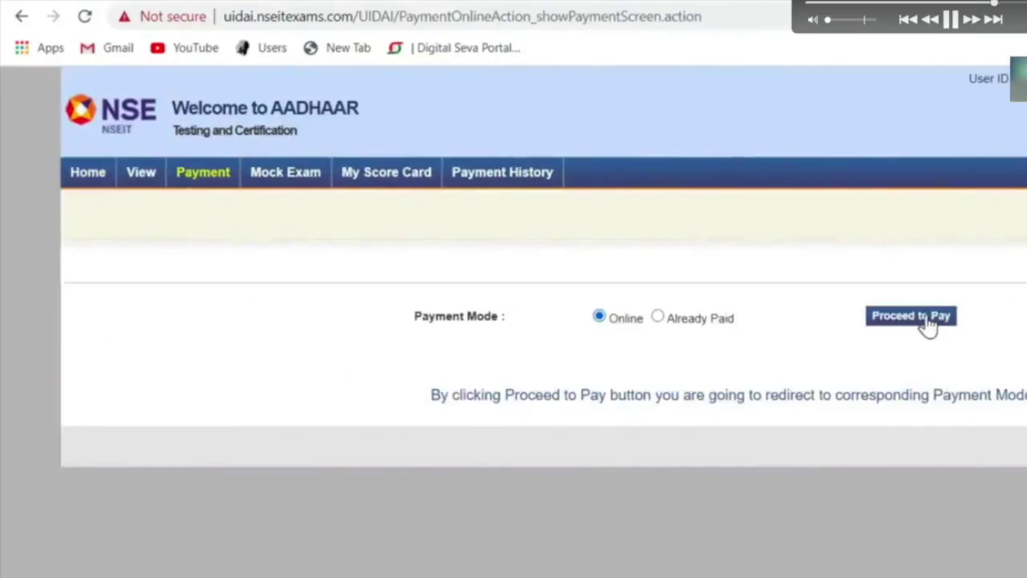
- Proceed to pay, confirm, dismiss the payment-under-process alert, and reload the Home page
{"action": "left_click", "coordinate": [951, 19]}
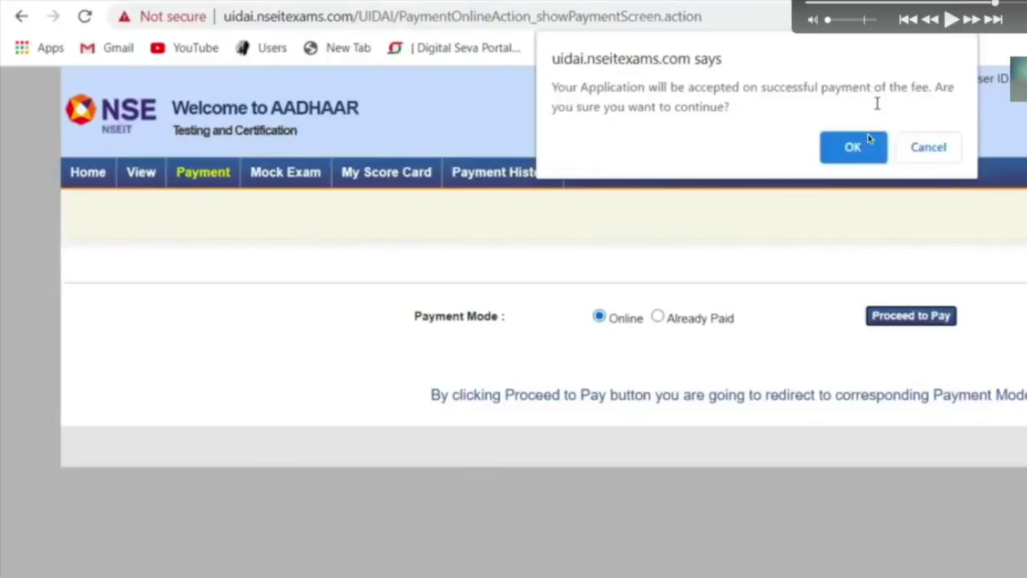
{"action": "left_click", "coordinate": [951, 19]}
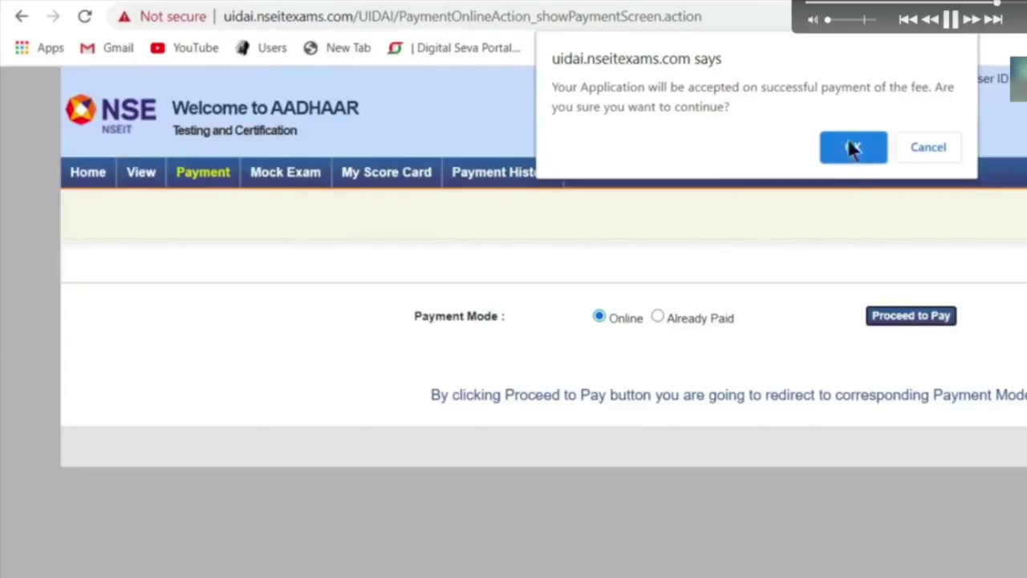
{"action": "left_click", "coordinate": [950, 20]}
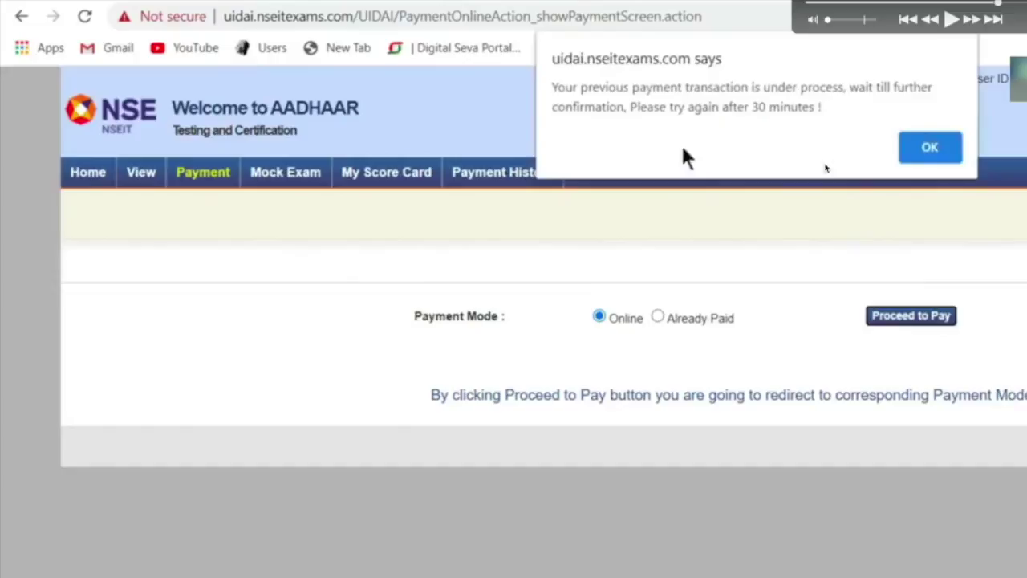
{"action": "left_click", "coordinate": [951, 24]}
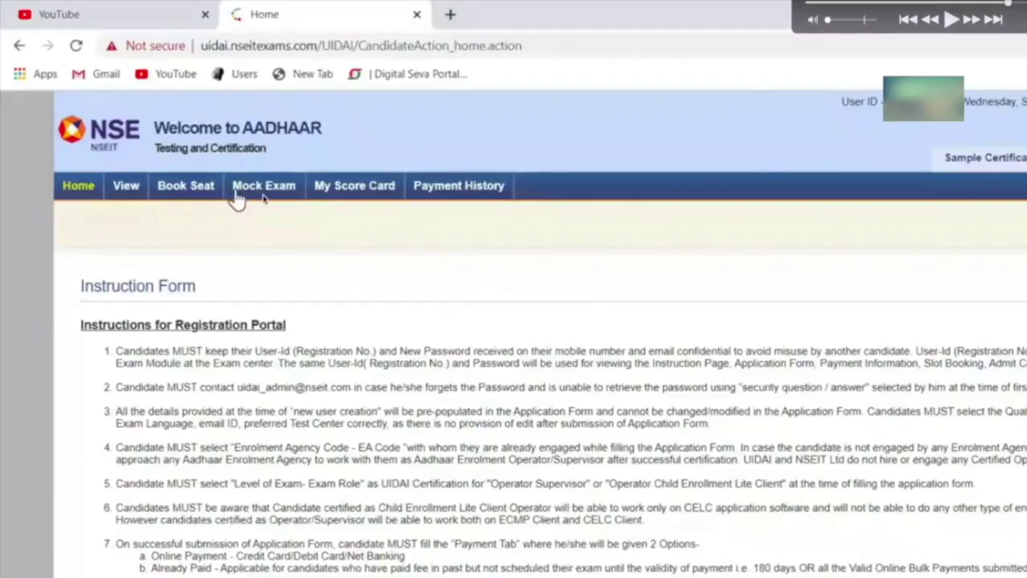
- Open the Book Seat page from the portal home
{"action": "key", "text": "space"}
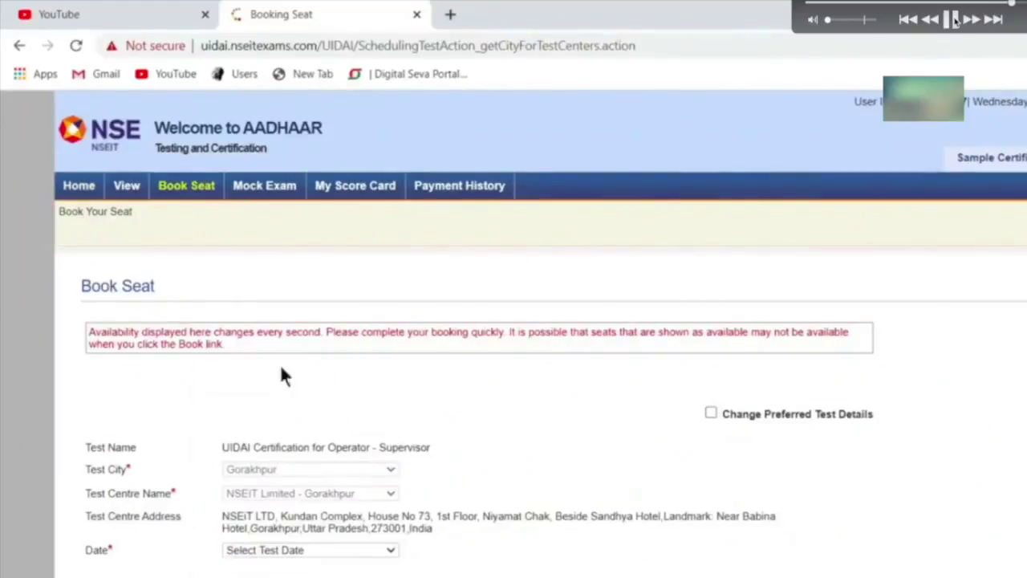
{"action": "left_click", "coordinate": [951, 20]}
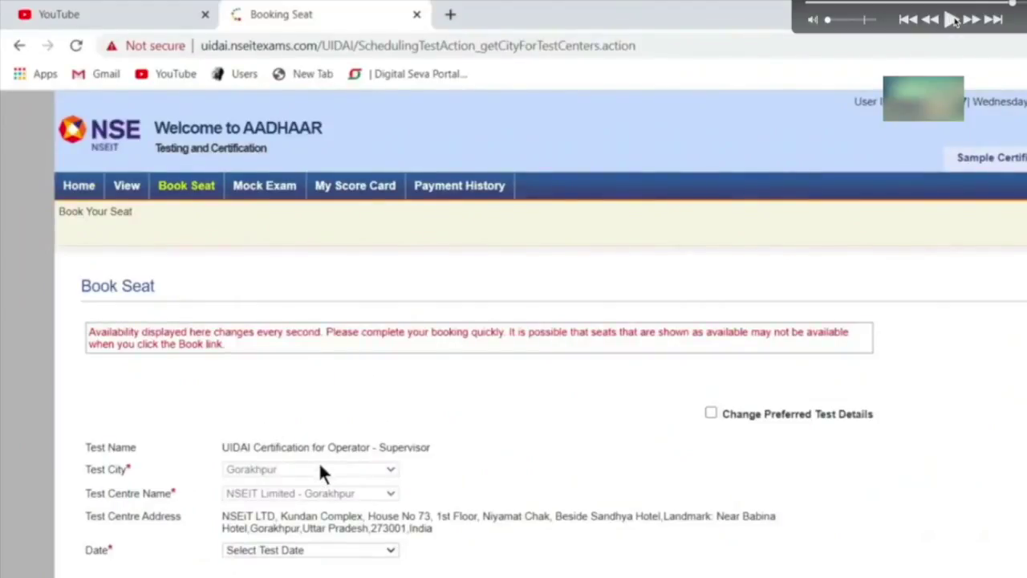
{"action": "left_click", "coordinate": [950, 20]}
{"action": "left_click", "coordinate": [952, 20]}
- Enable Change Preferred Test Details and select Gorakhpur city, its NSEIT centre, and 21-OCT-2020
{"action": "left_click", "coordinate": [709, 413]}
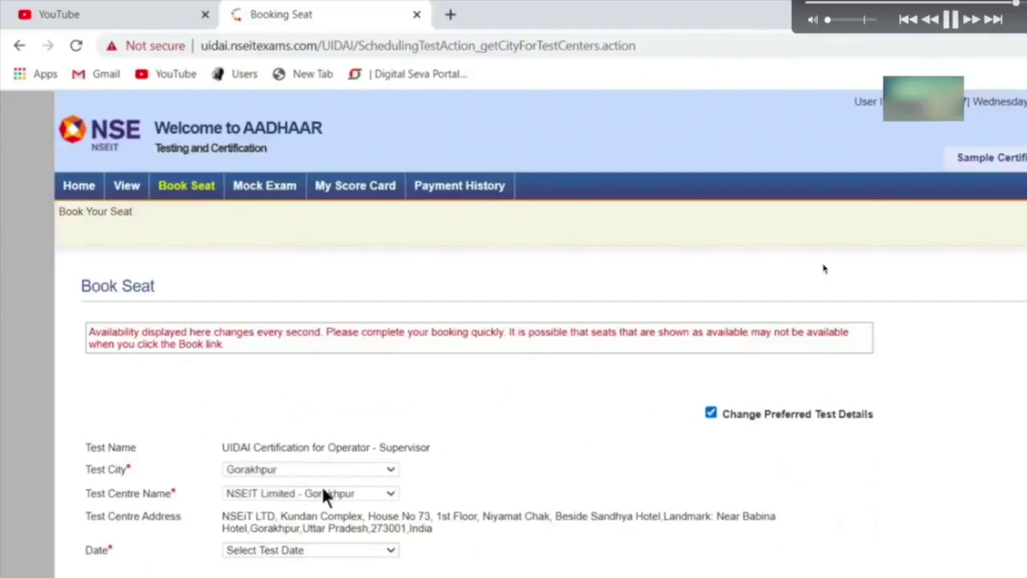
{"action": "left_click", "coordinate": [361, 493]}
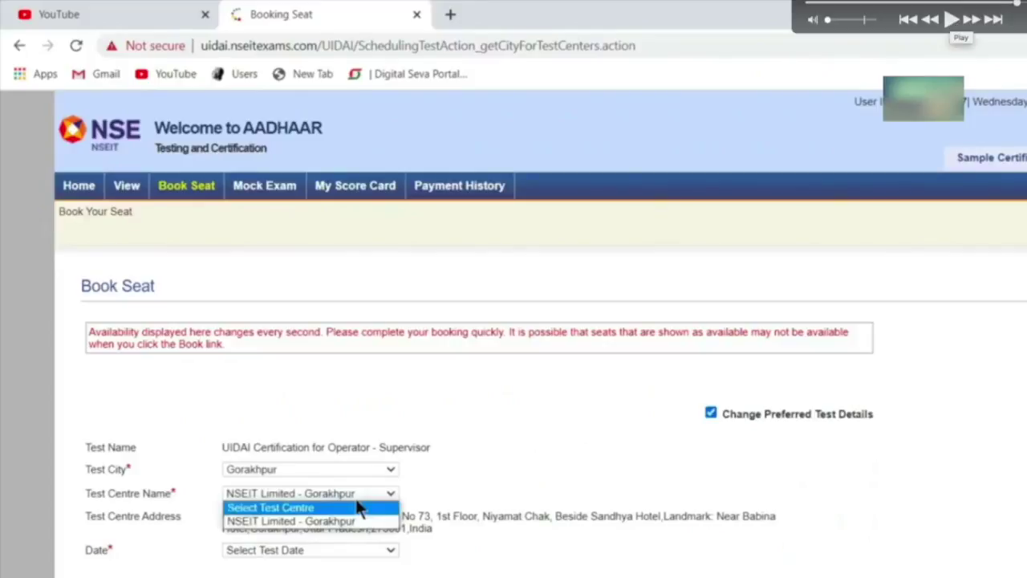
{"action": "left_click", "coordinate": [951, 21]}
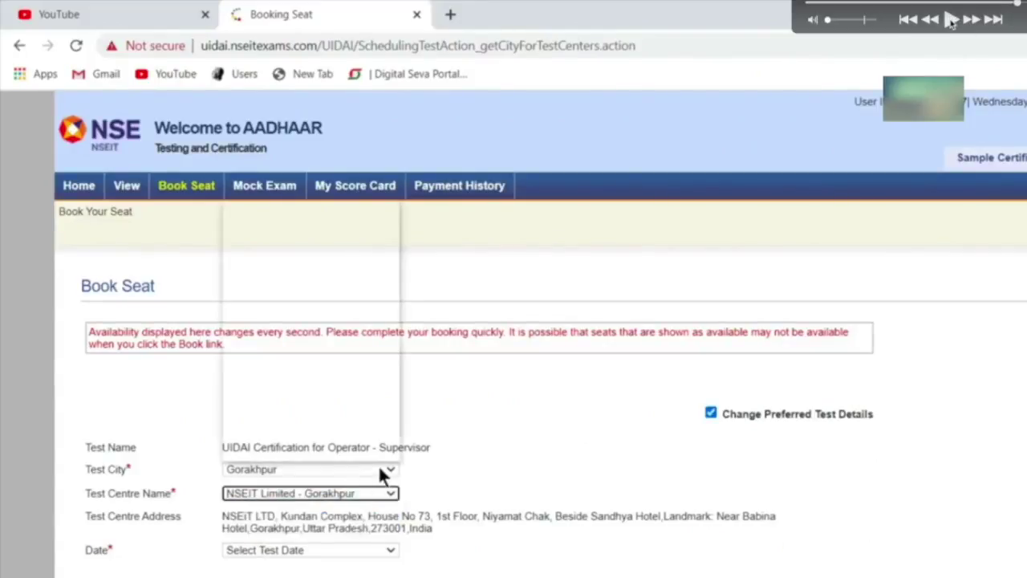
{"action": "left_click", "coordinate": [950, 21]}
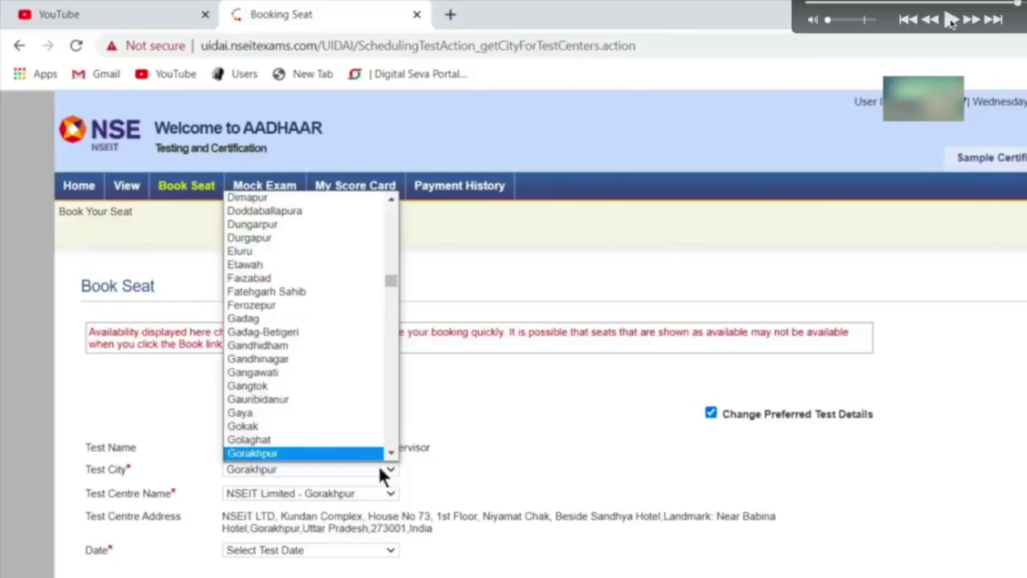
{"action": "left_click", "coordinate": [951, 21]}
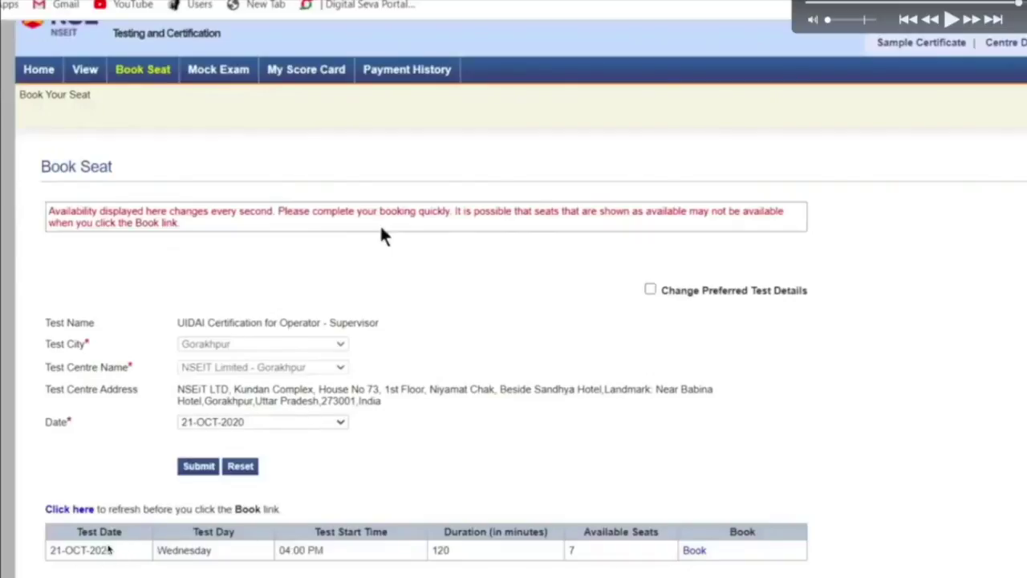
- Try 26-SEP-2020 (no slots), then submit 21-OCT-2020 and book its 04:00 PM Gorakhpur slot
{"action": "left_click", "coordinate": [949, 21]}
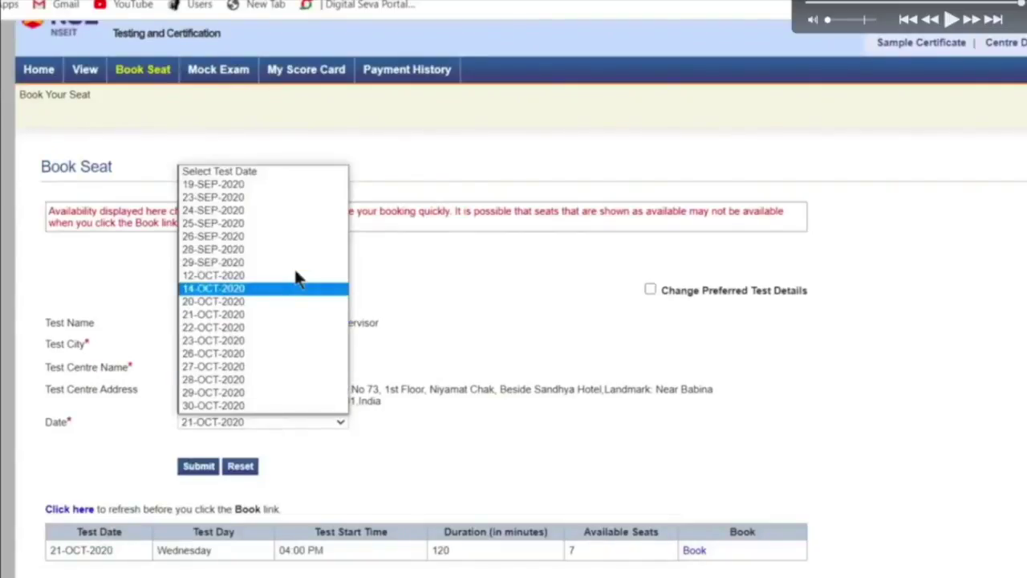
{"action": "left_click", "coordinate": [951, 20]}
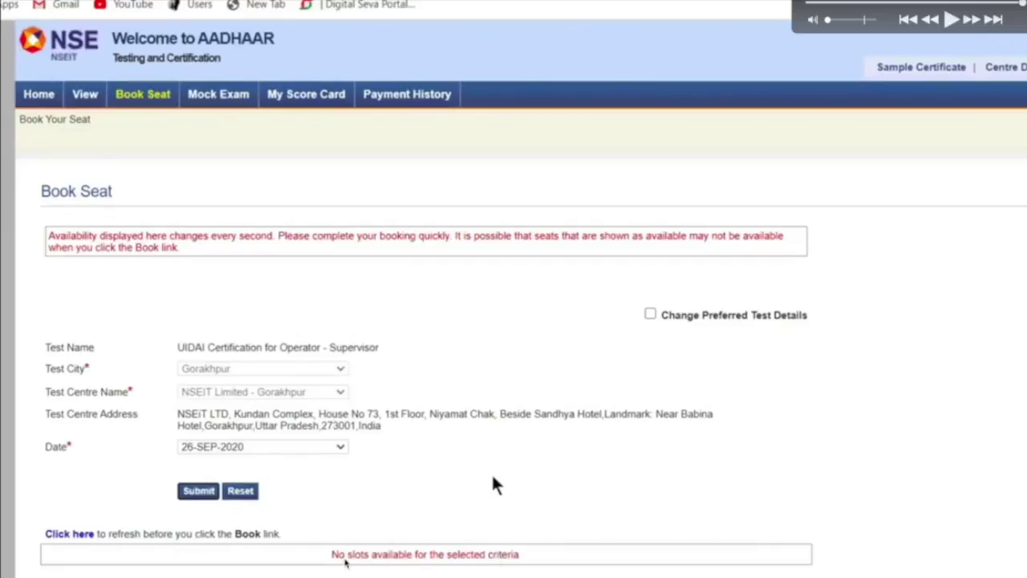
{"action": "left_click", "coordinate": [951, 20]}
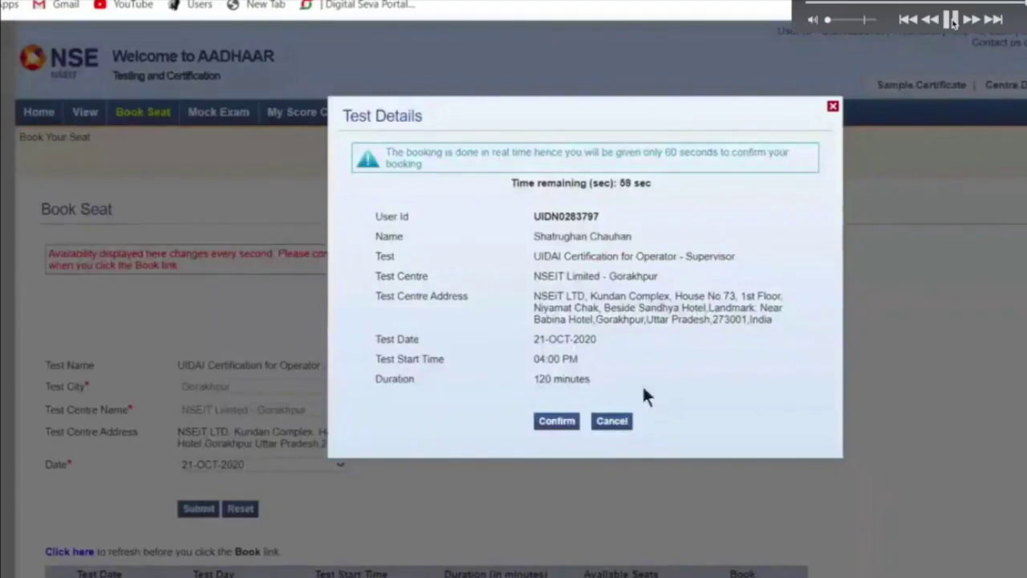
{"action": "left_click", "coordinate": [951, 20]}
- Confirm the 21-OCT-2020 04:00 PM test details and close the Seat Booking success message
{"action": "left_click", "coordinate": [950, 20]}
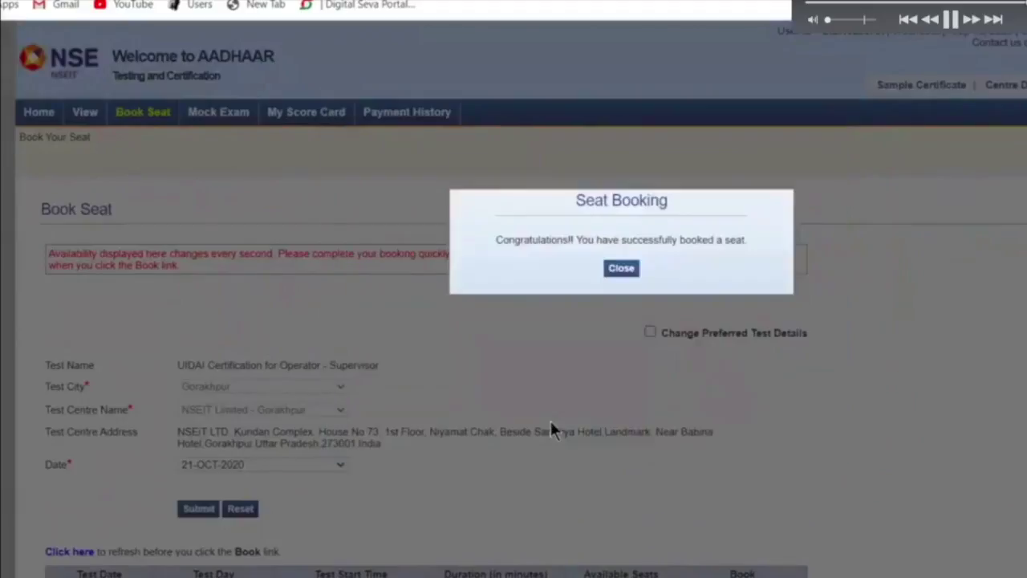
{"action": "left_click", "coordinate": [950, 20]}
{"action": "left_click", "coordinate": [951, 20]}
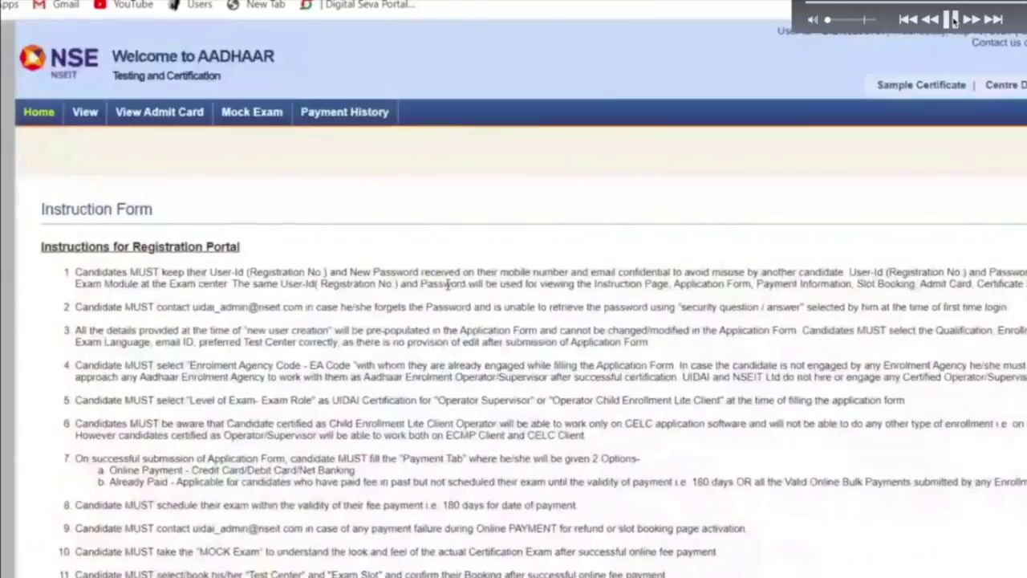
{"action": "key", "text": "space"}
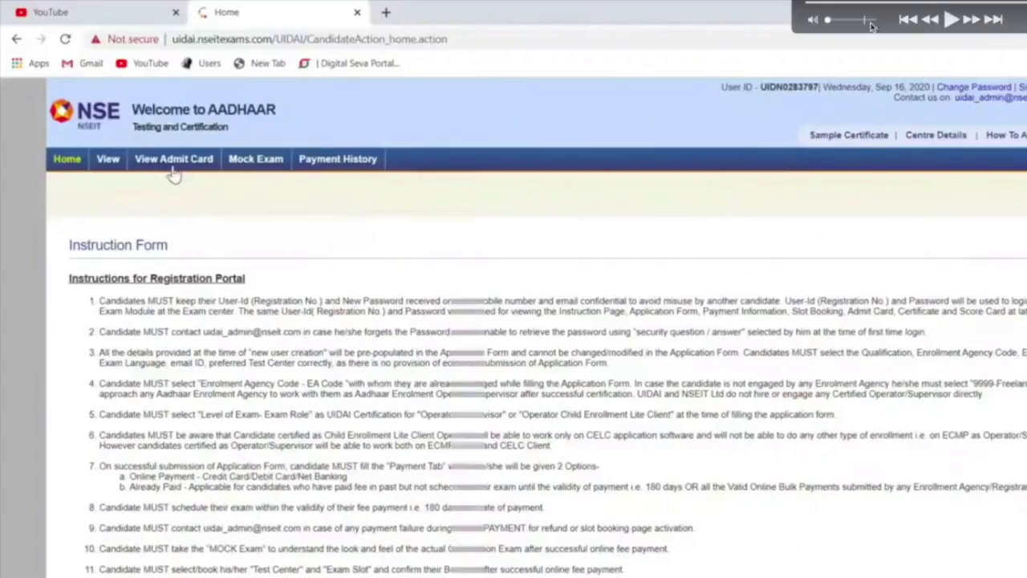
- Open the printable admit card for the 21-OCT-2020 04:00 PM exam
{"action": "left_click", "coordinate": [951, 20]}
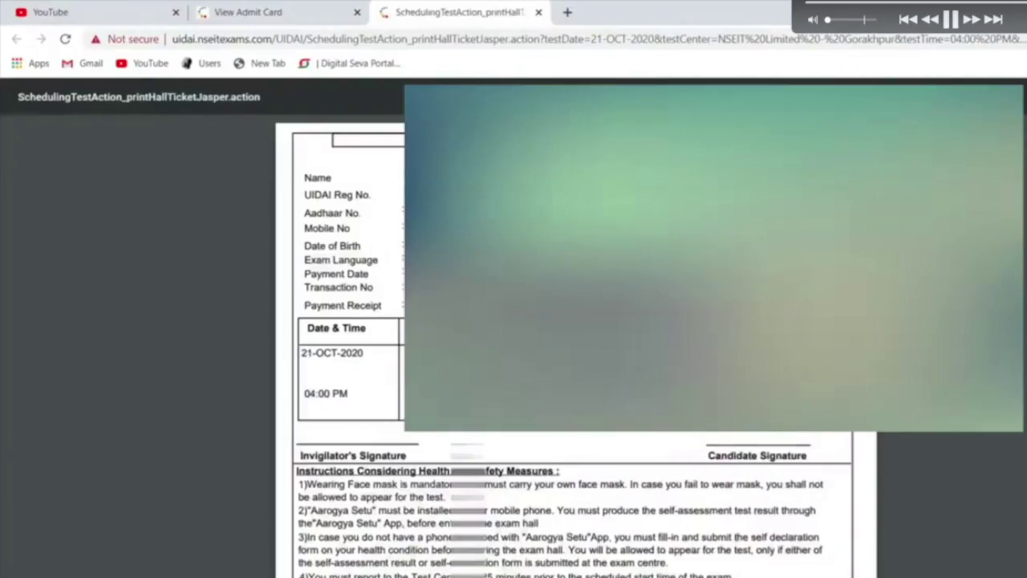
{"action": "left_click", "coordinate": [950, 20]}
{"action": "left_click", "coordinate": [949, 19]}
{"action": "left_click", "coordinate": [950, 19]}
- View the Sample Certificate, then open My Score Card with its empty marks table
{"action": "left_click", "coordinate": [949, 25]}
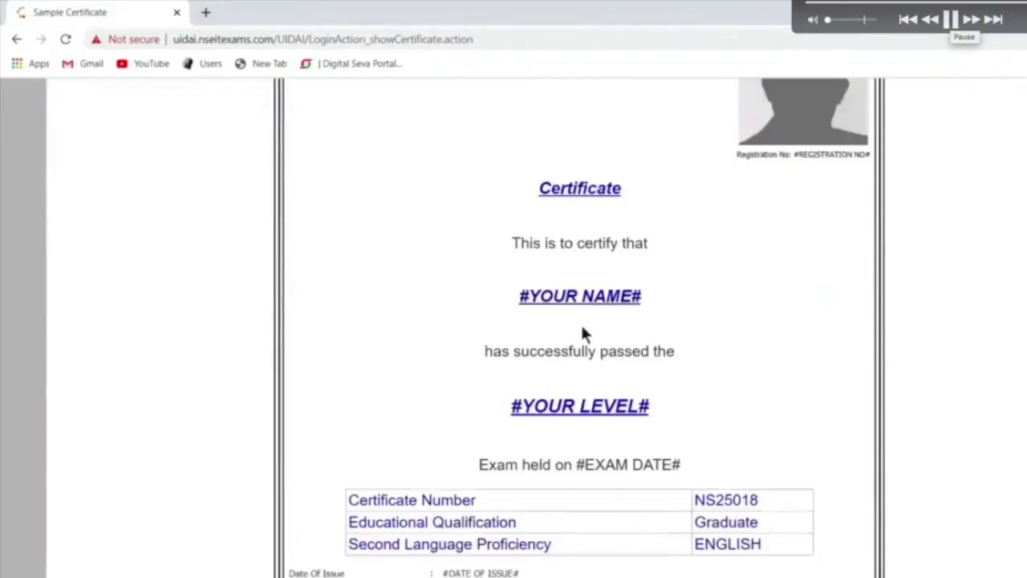
{"action": "left_click", "coordinate": [952, 22]}
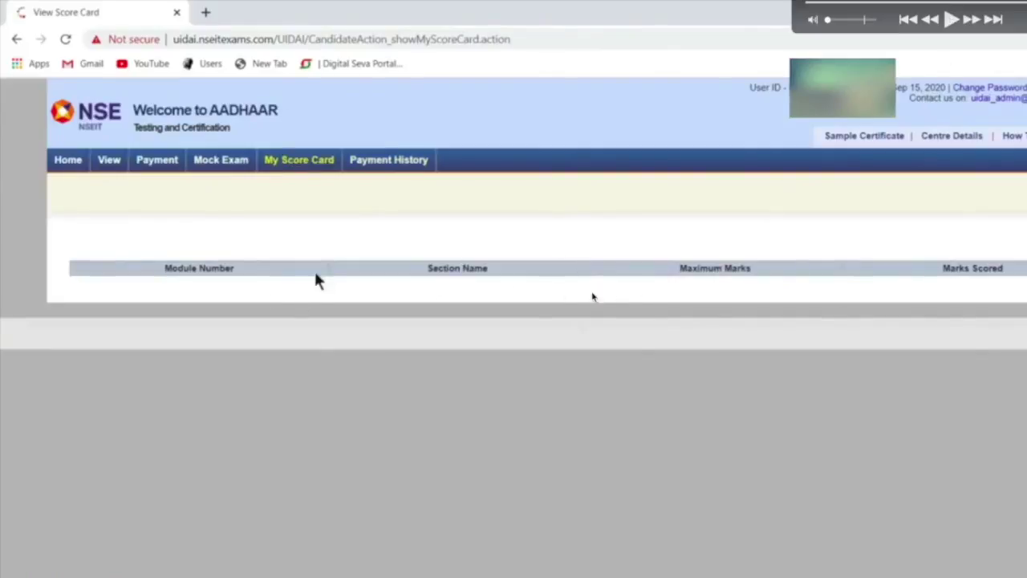
{"action": "left_click", "coordinate": [951, 20]}
{"action": "left_click", "coordinate": [952, 25]}
- Launch the Operator/Supervisor mock test, opening its 110-question instruction page in a new tab
{"action": "left_click", "coordinate": [950, 20]}
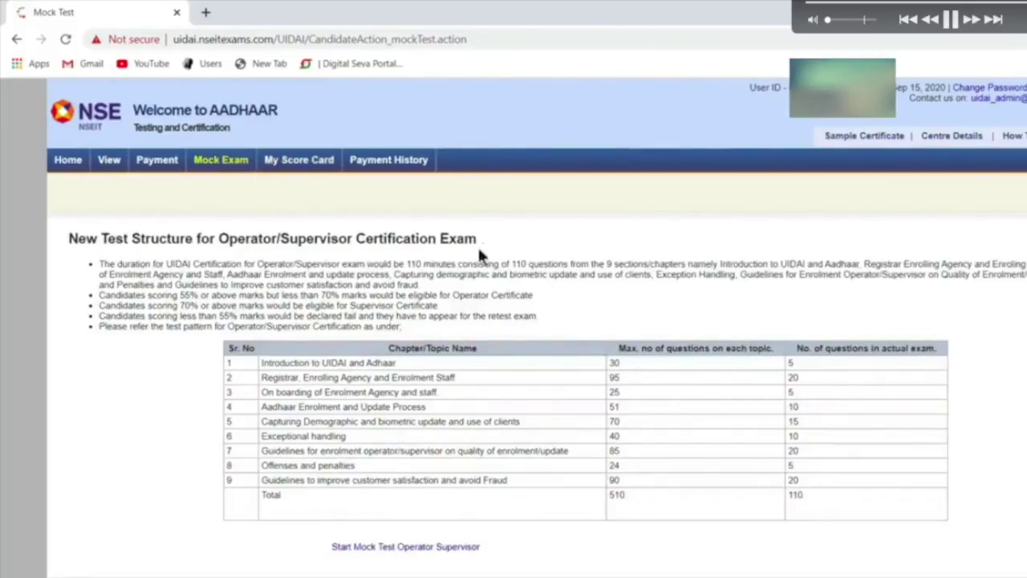
{"action": "left_click", "coordinate": [340, 547]}
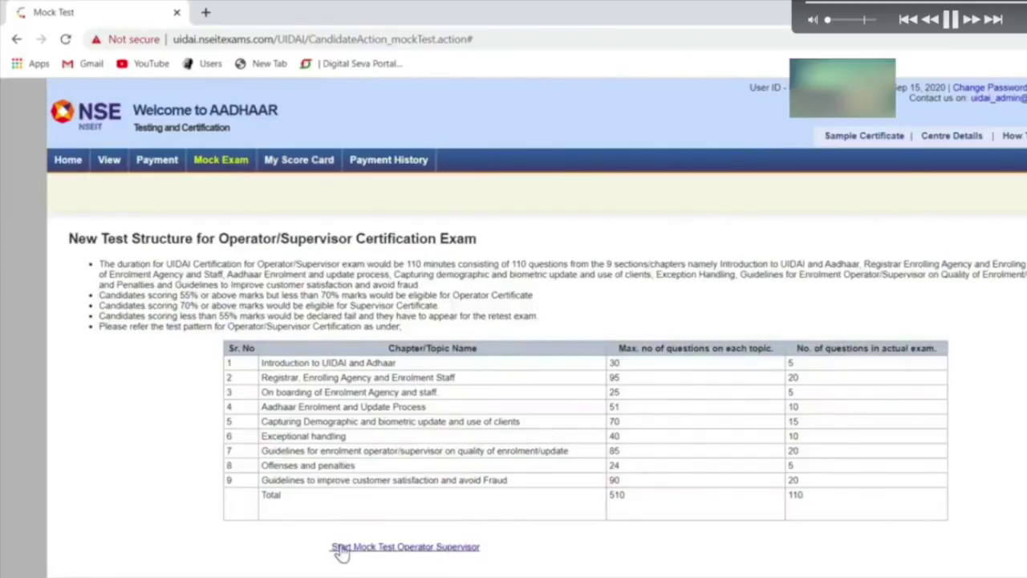
{"action": "left_click", "coordinate": [950, 19]}
{"action": "left_click", "coordinate": [951, 22]}
{"action": "left_click", "coordinate": [406, 548]}
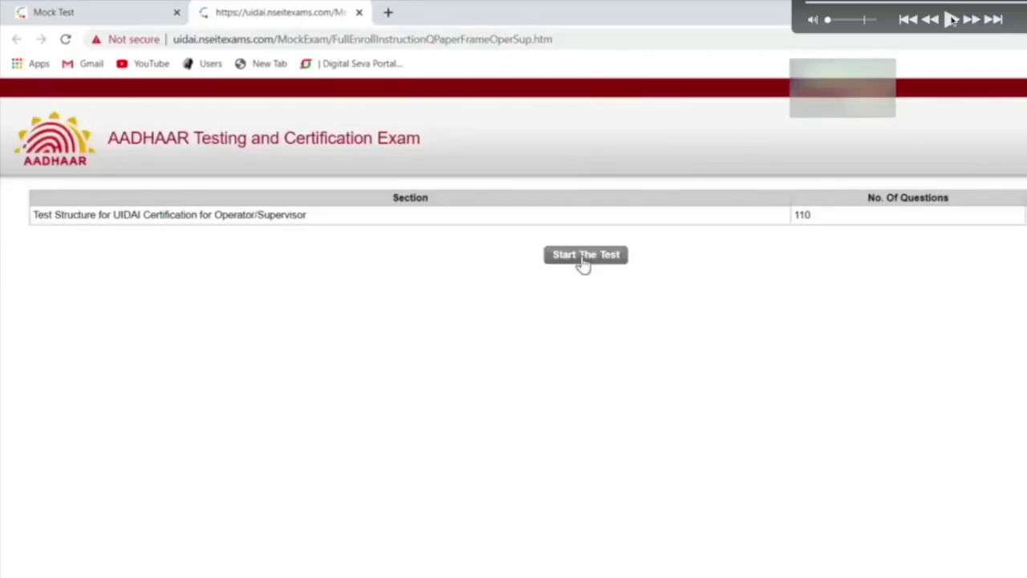
- Start the mock exam in the UIDAI Operator Supervisor section to reach Question 1 of 110
{"action": "left_click", "coordinate": [582, 262]}
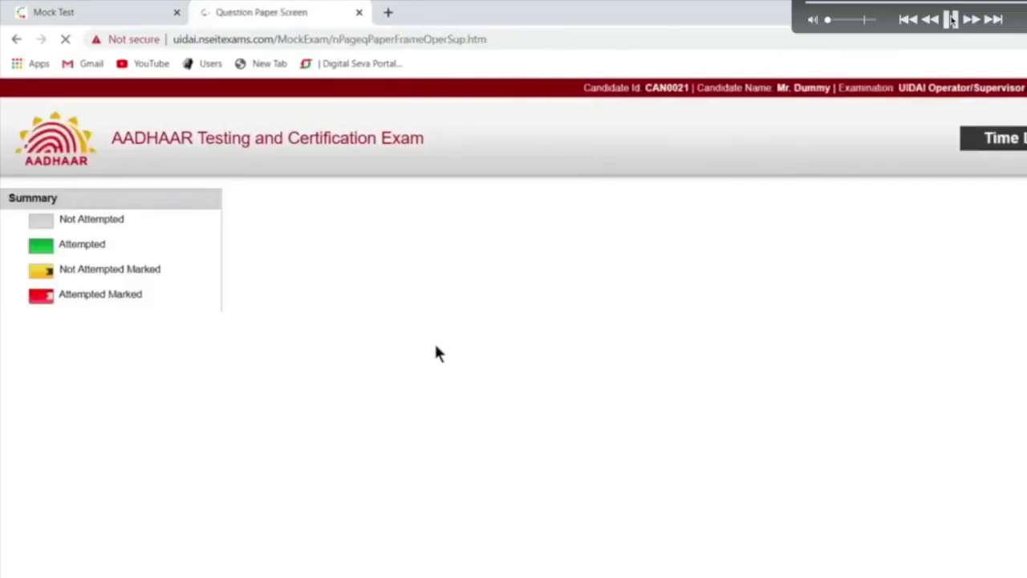
{"action": "left_click", "coordinate": [575, 206]}
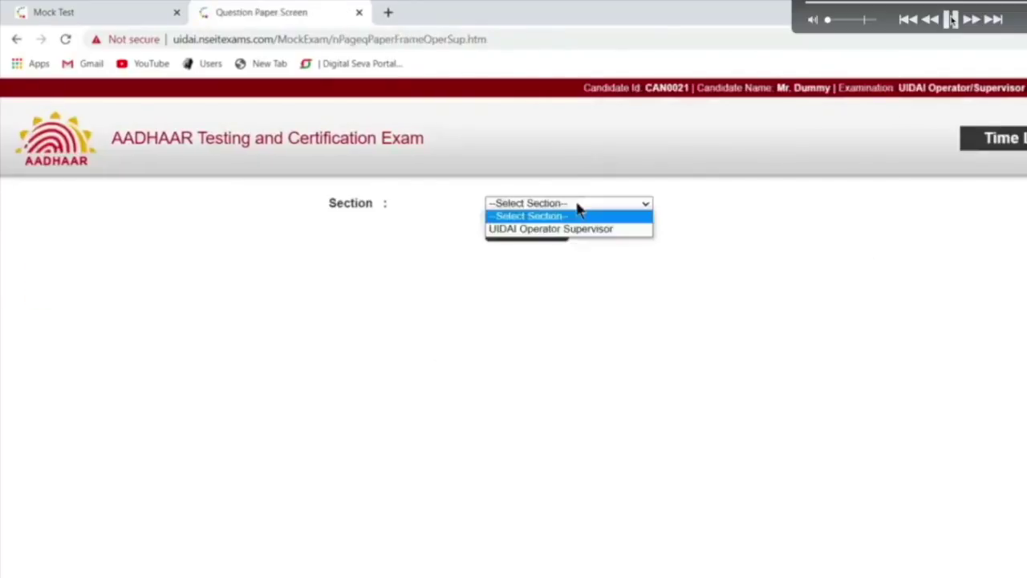
{"action": "left_click", "coordinate": [556, 232]}
{"action": "left_click", "coordinate": [510, 239]}
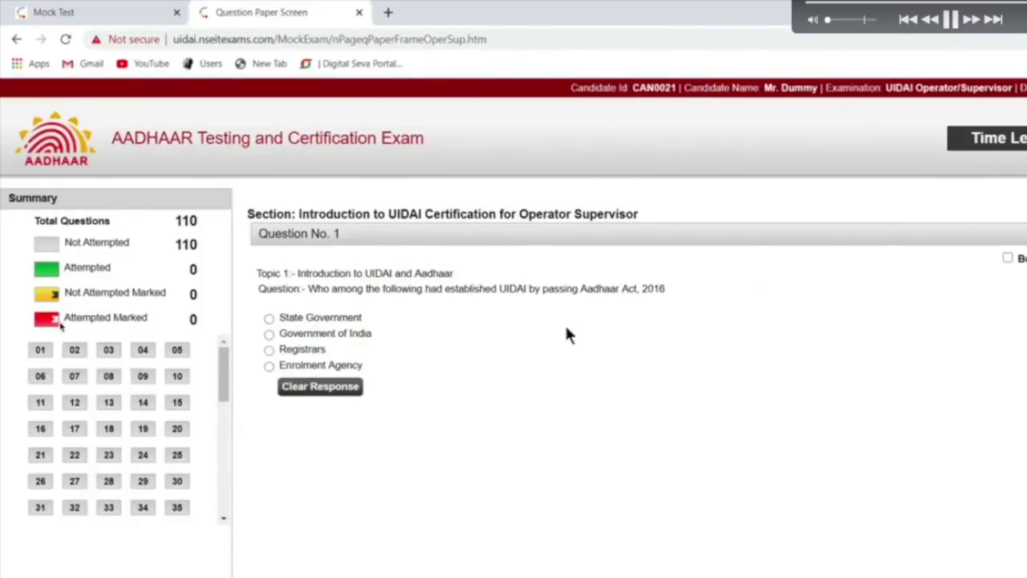
{"action": "key", "text": "space"}
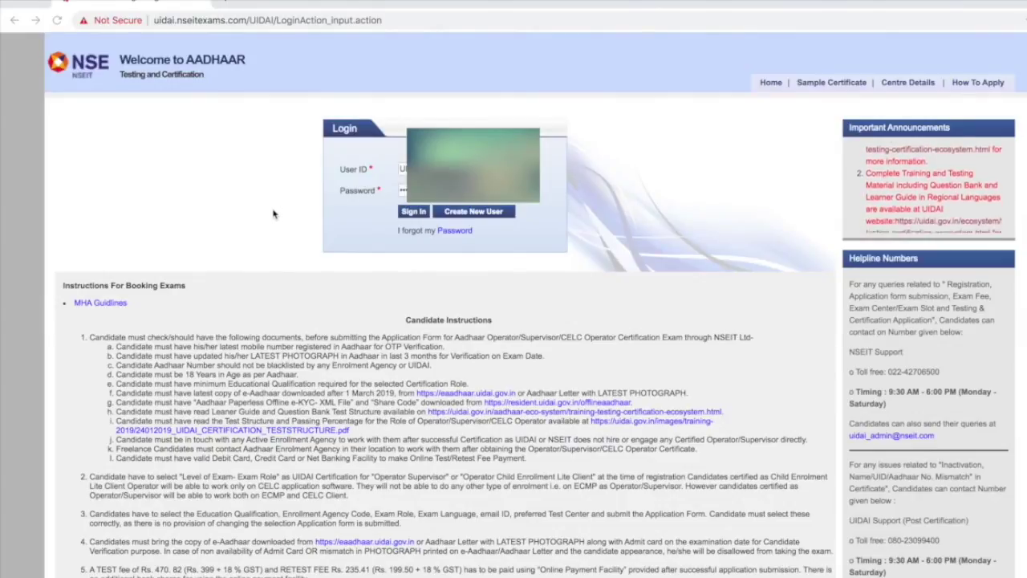
- Sign in to the candidate account using the stored credentials
{"action": "left_click", "coordinate": [413, 213]}
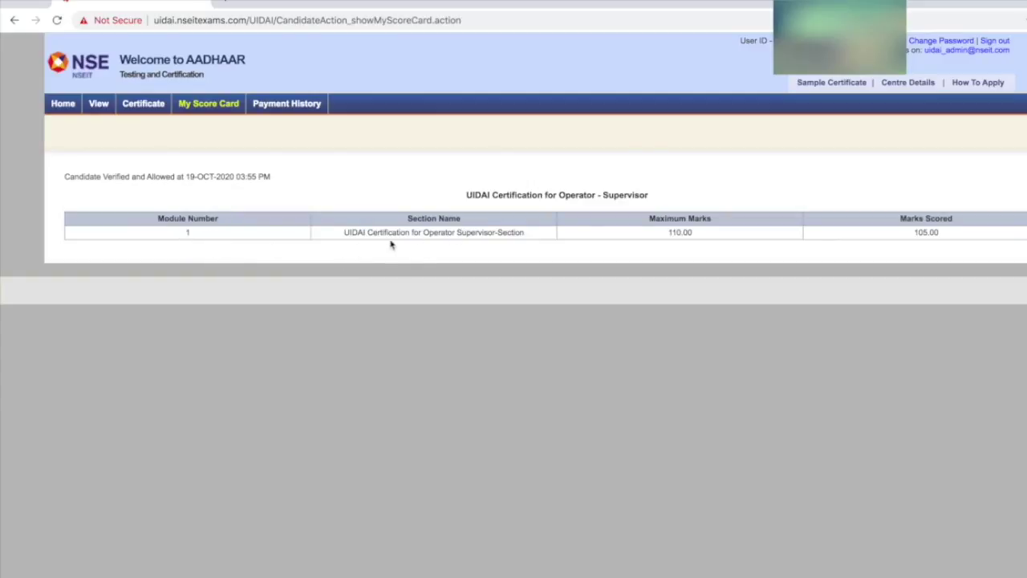
- Highlight the section name, the 110.00 maximum marks and the 105.00 marks scored on the score card
{"action": "left_click_drag", "start_coordinate": [350, 233], "coordinate": [528, 237]}
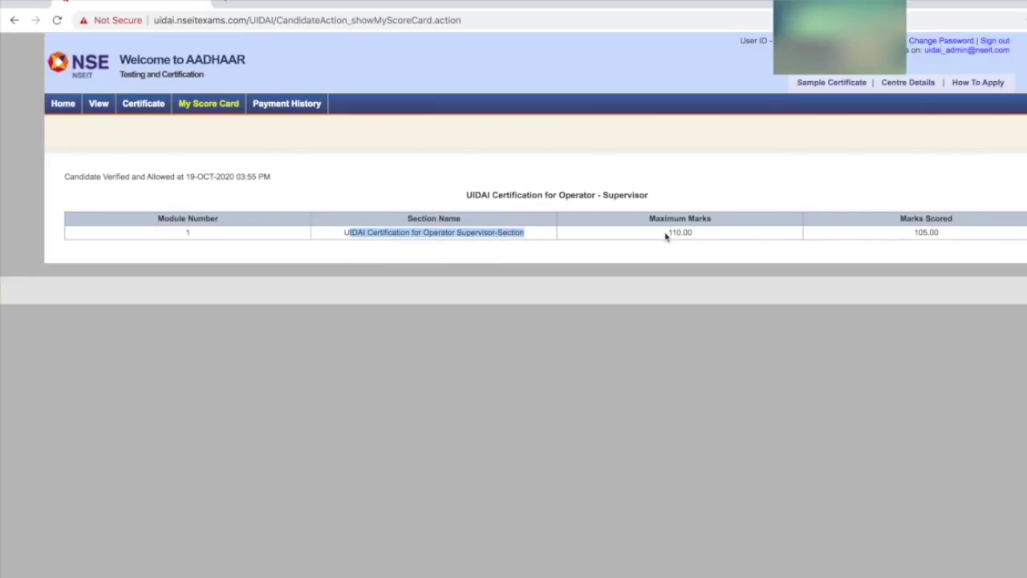
{"action": "left_click_drag", "start_coordinate": [660, 234], "coordinate": [704, 232]}
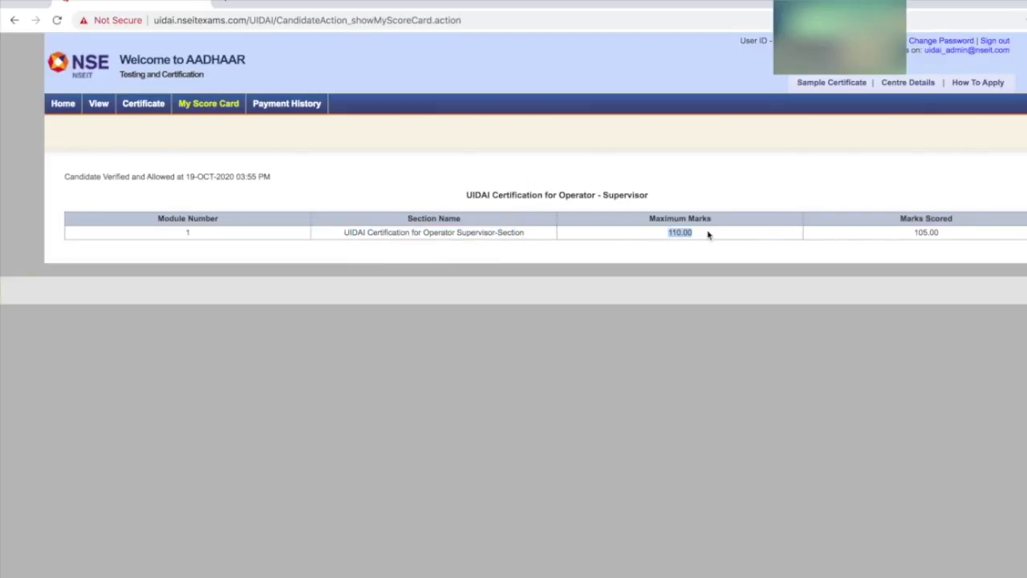
{"action": "left_click_drag", "start_coordinate": [908, 233], "coordinate": [958, 237]}
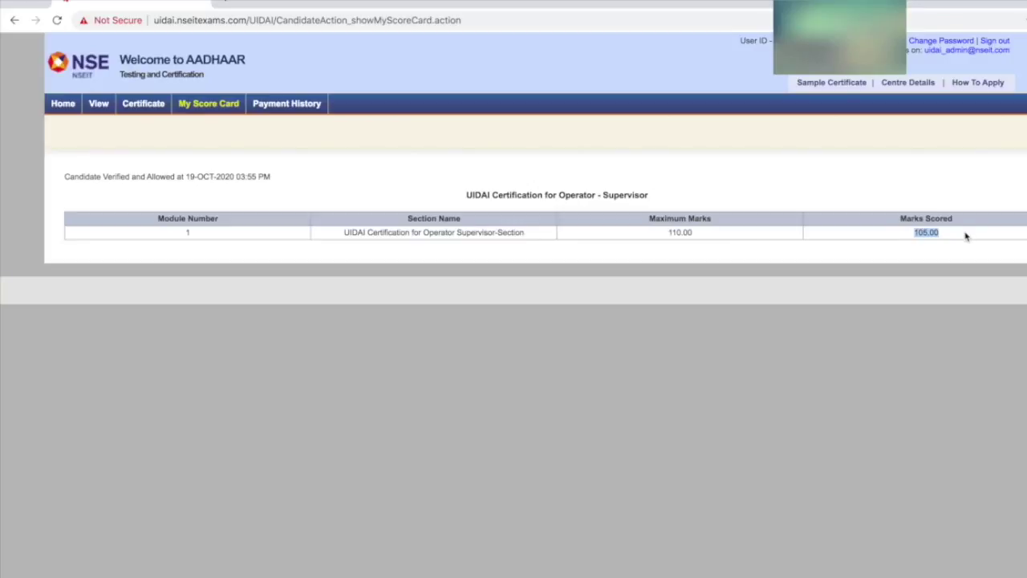
{"action": "left_click", "coordinate": [702, 335]}
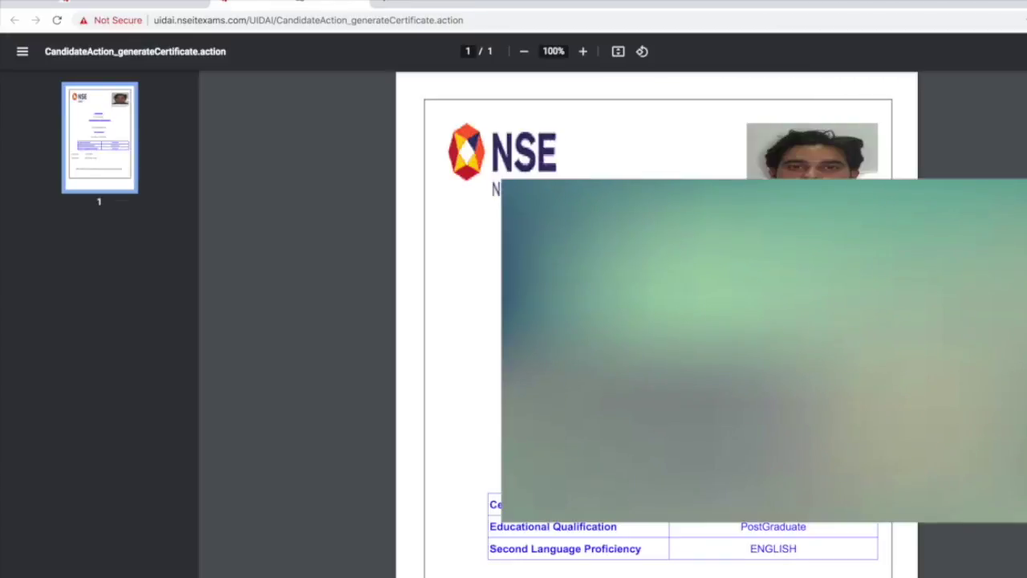
- Scroll through the certificate PDF, then close it with Ctrl+W
{"action": "scroll", "coordinate": [461, 257], "scroll_direction": "down", "scroll_amount": 3}
{"action": "scroll", "coordinate": [461, 257], "scroll_direction": "up", "scroll_amount": 3}
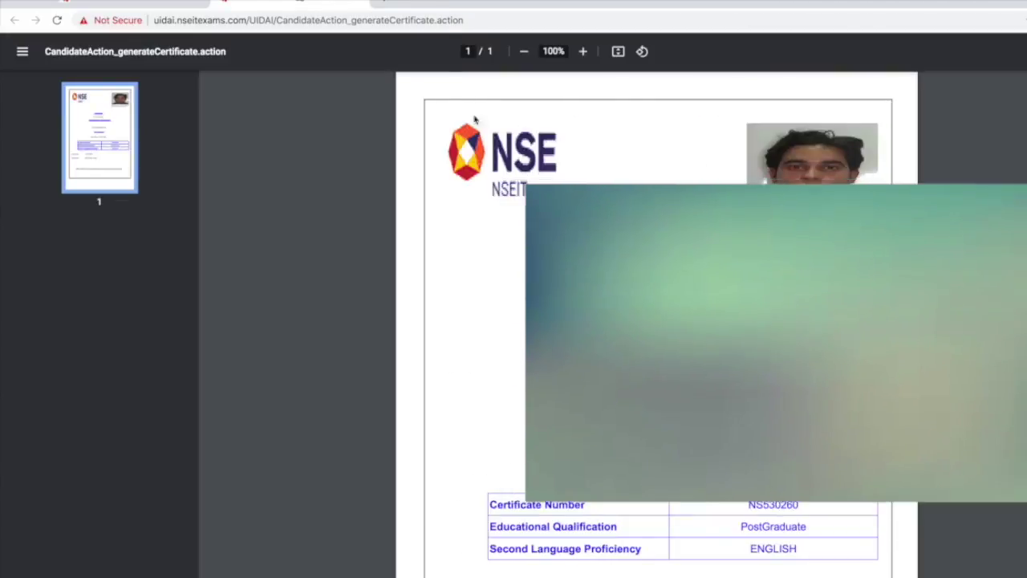
{"action": "key", "text": "ctrl+w"}
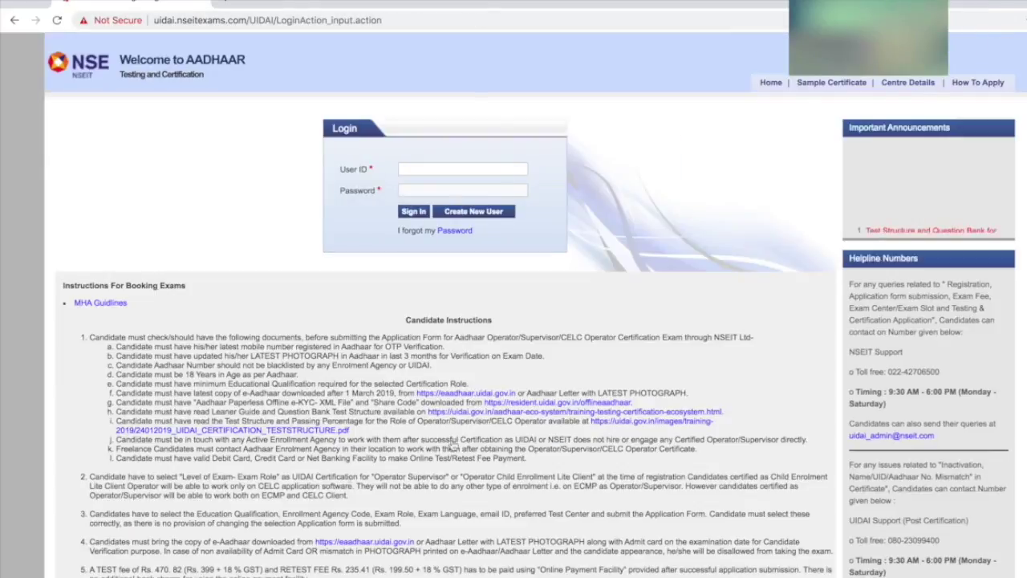
- Open the UIDAI training and certification page and select the question bank course title in the downloads table
{"action": "scroll", "coordinate": [471, 355], "scroll_direction": "down", "scroll_amount": 2}
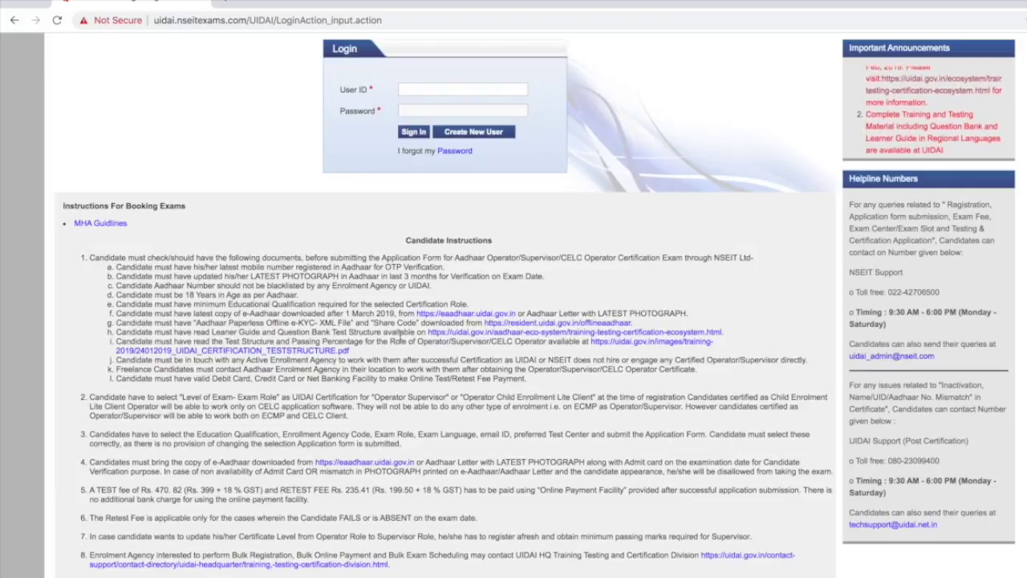
{"action": "left_click", "coordinate": [519, 334]}
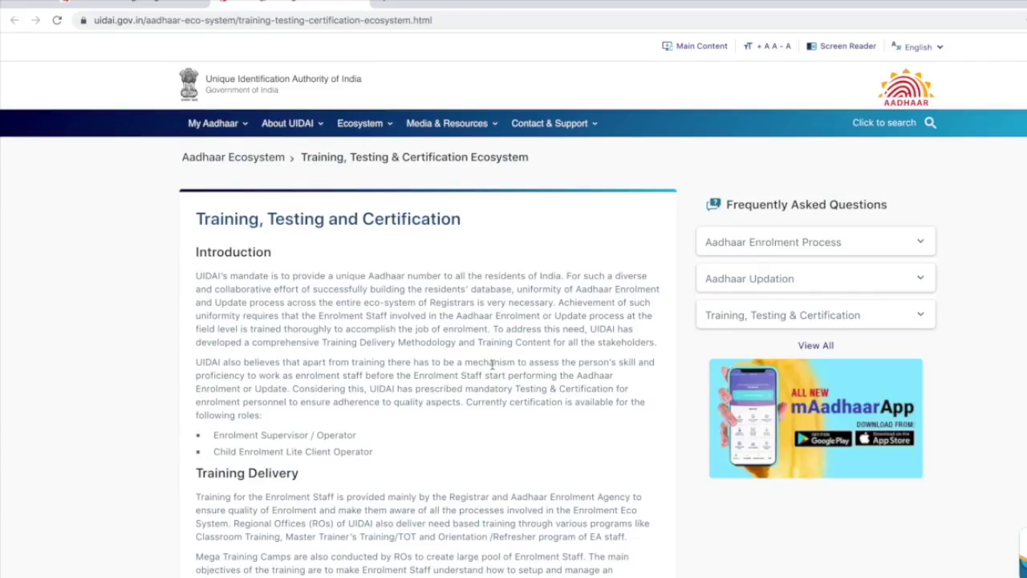
{"action": "scroll", "coordinate": [492, 364], "scroll_direction": "down", "scroll_amount": 15}
{"action": "scroll", "coordinate": [492, 363], "scroll_direction": "down", "scroll_amount": 10}
{"action": "scroll", "coordinate": [486, 366], "scroll_direction": "up", "scroll_amount": 3}
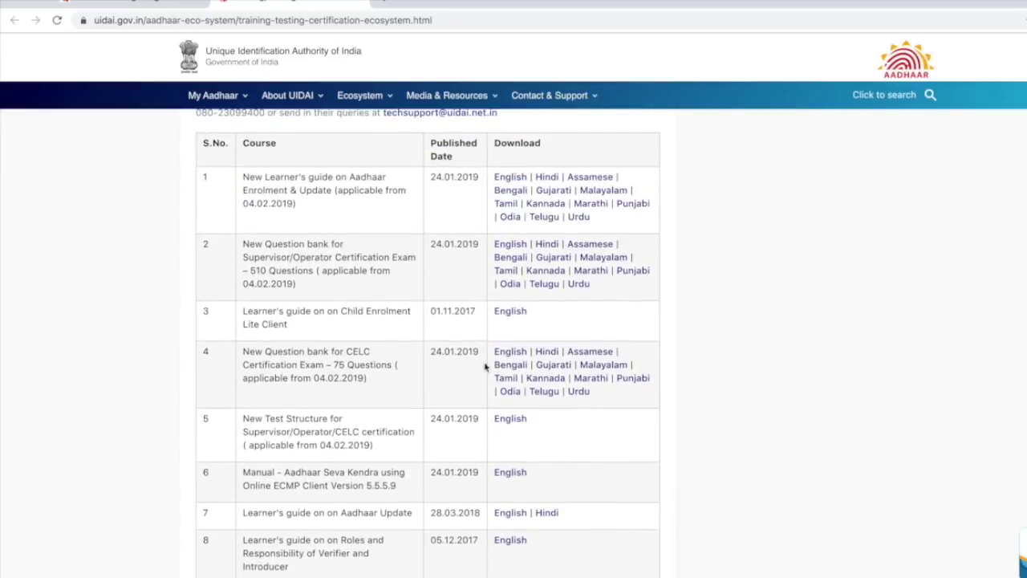
{"action": "left_click_drag", "start_coordinate": [242, 249], "coordinate": [394, 282]}
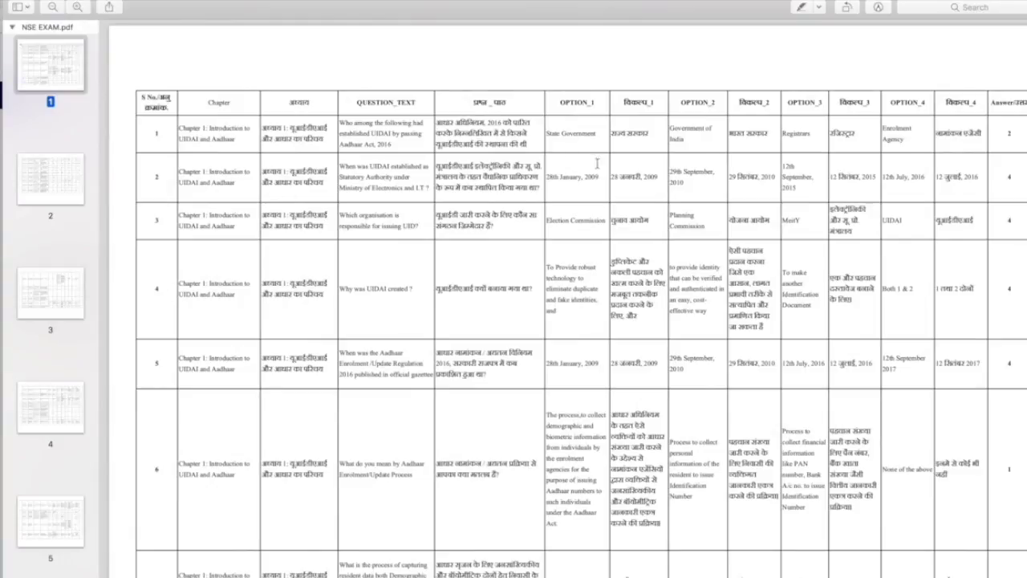
{"action": "left_click_drag", "start_coordinate": [178, 128], "coordinate": [235, 140]}
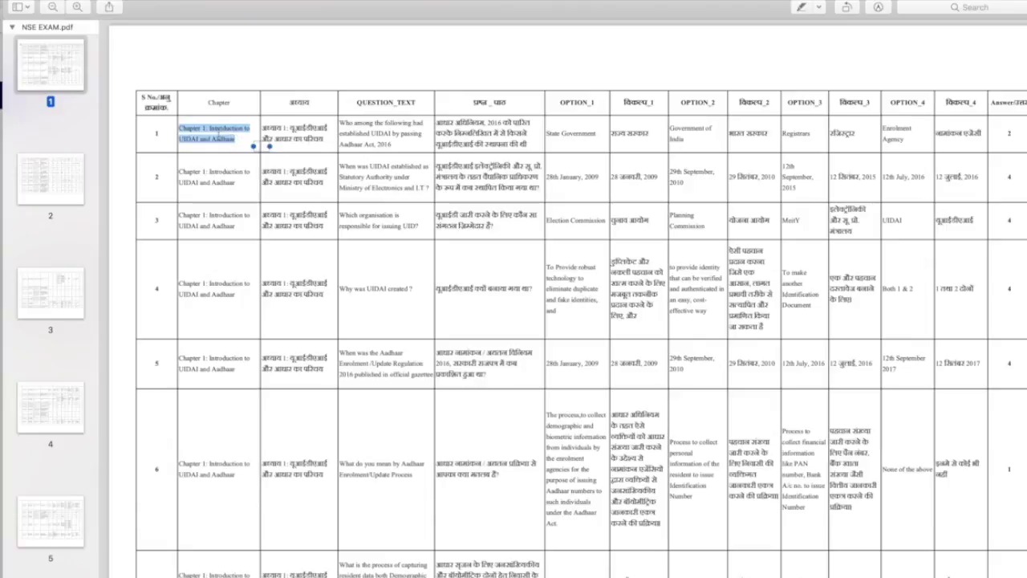
{"action": "left_click", "coordinate": [224, 140]}
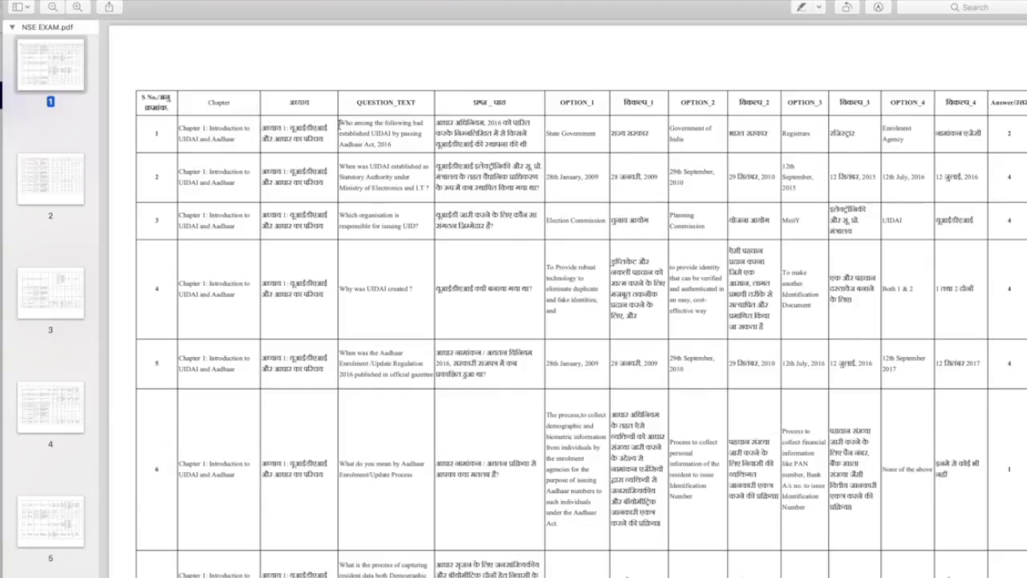
{"action": "left_click_drag", "start_coordinate": [339, 123], "coordinate": [394, 145]}
{"action": "left_click", "coordinate": [395, 146]}
{"action": "left_click", "coordinate": [751, 141]}
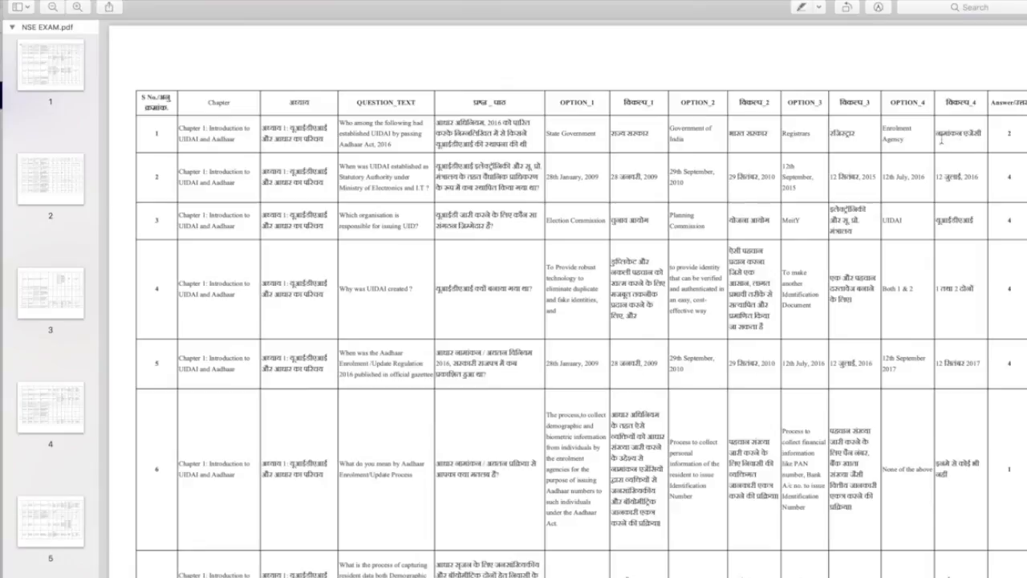
{"action": "left_click_drag", "start_coordinate": [1004, 136], "coordinate": [1011, 137]}
{"action": "left_click_drag", "start_coordinate": [1004, 174], "coordinate": [1009, 176]}
{"action": "scroll", "coordinate": [1001, 443], "scroll_direction": "down", "scroll_amount": 3}
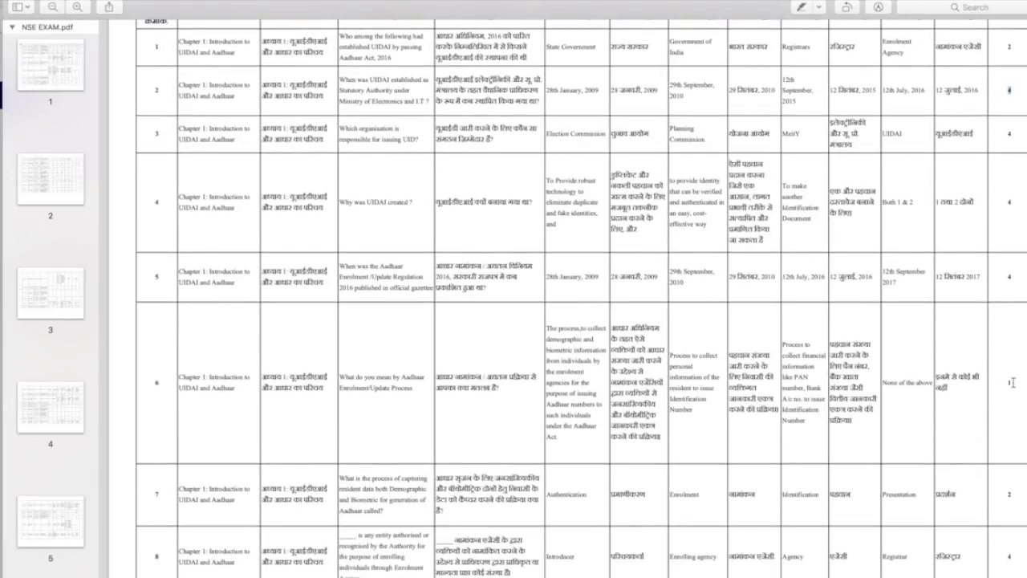
{"action": "scroll", "coordinate": [1002, 344], "scroll_direction": "up", "scroll_amount": 3}
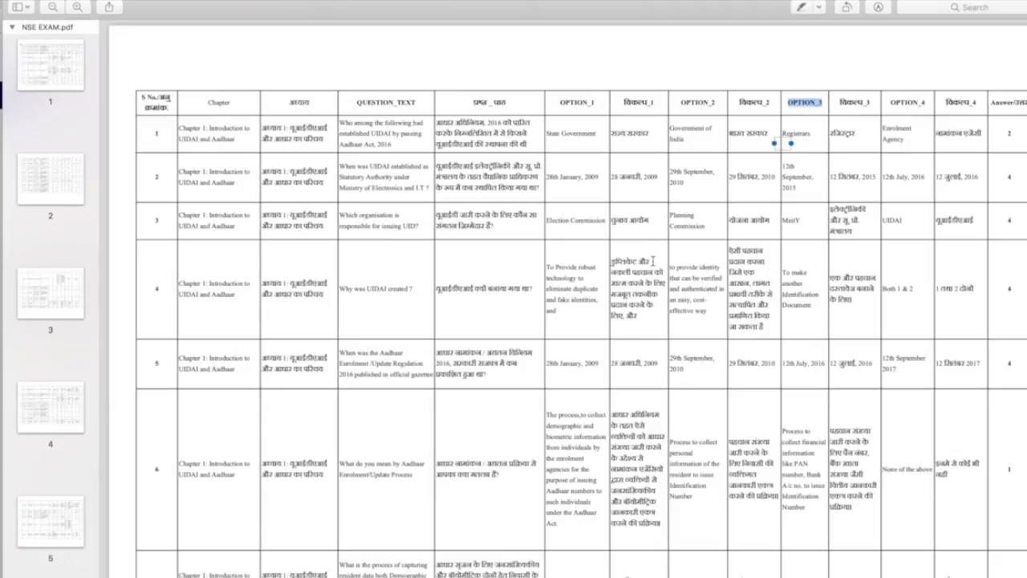
- Read through the opening pages of the NSE EXAM.pdf question bank
{"action": "scroll", "coordinate": [483, 365], "scroll_direction": "down", "scroll_amount": 10}
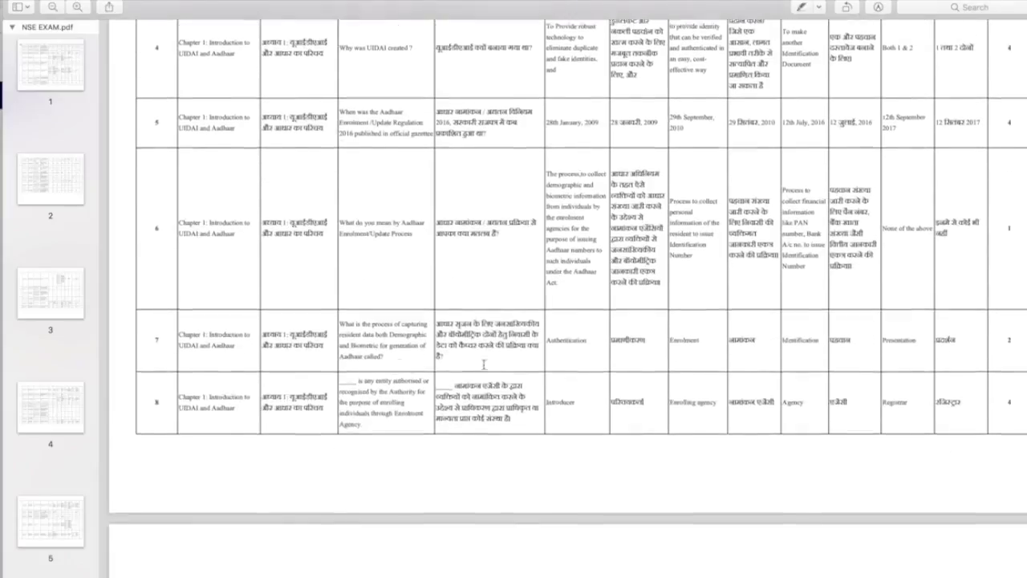
{"action": "scroll", "coordinate": [484, 365], "scroll_direction": "down", "scroll_amount": 20}
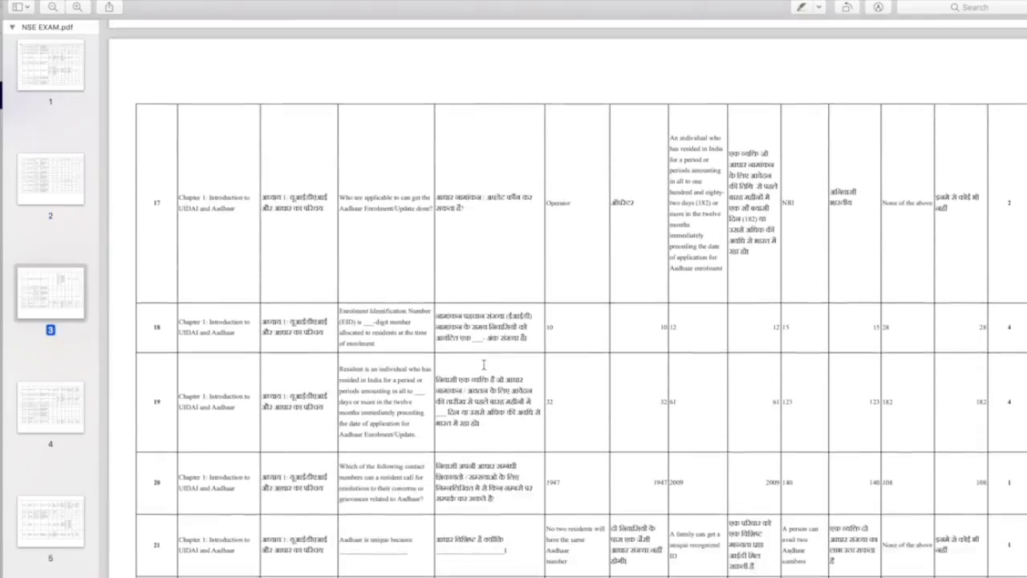
{"action": "scroll", "coordinate": [483, 365], "scroll_direction": "down", "scroll_amount": 20}
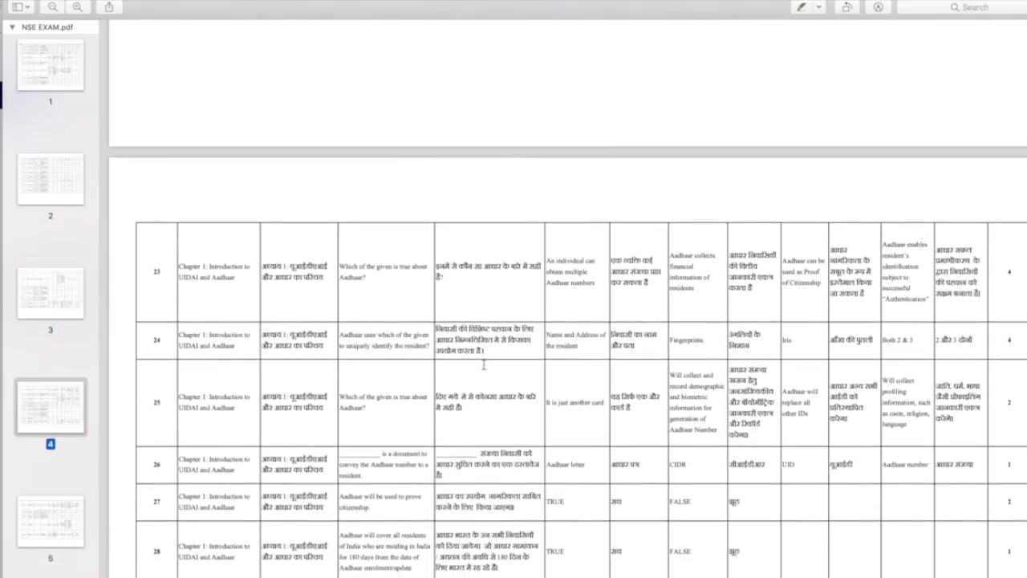
{"action": "scroll", "coordinate": [484, 365], "scroll_direction": "down", "scroll_amount": 20}
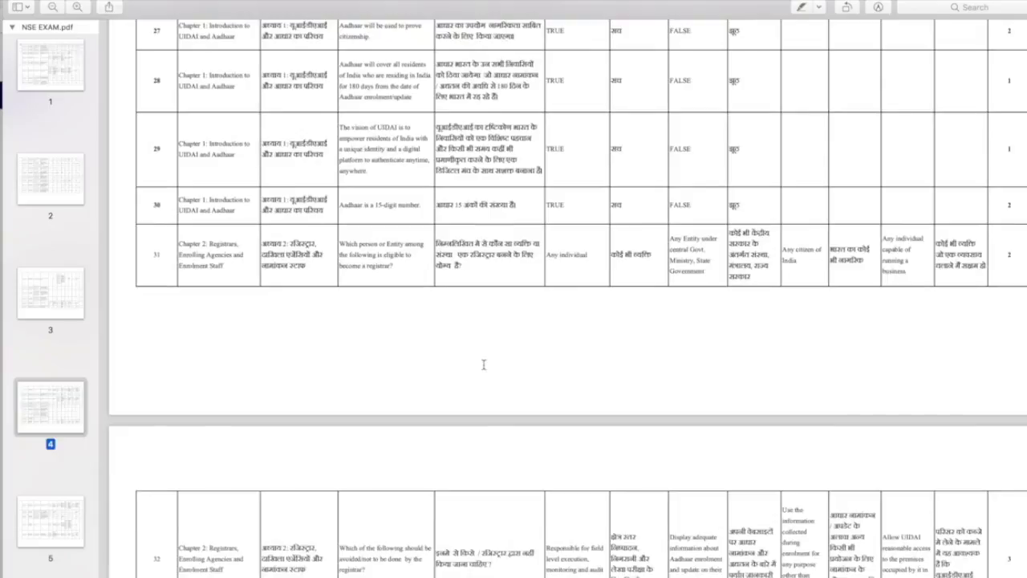
{"action": "scroll", "coordinate": [484, 365], "scroll_direction": "down", "scroll_amount": 20}
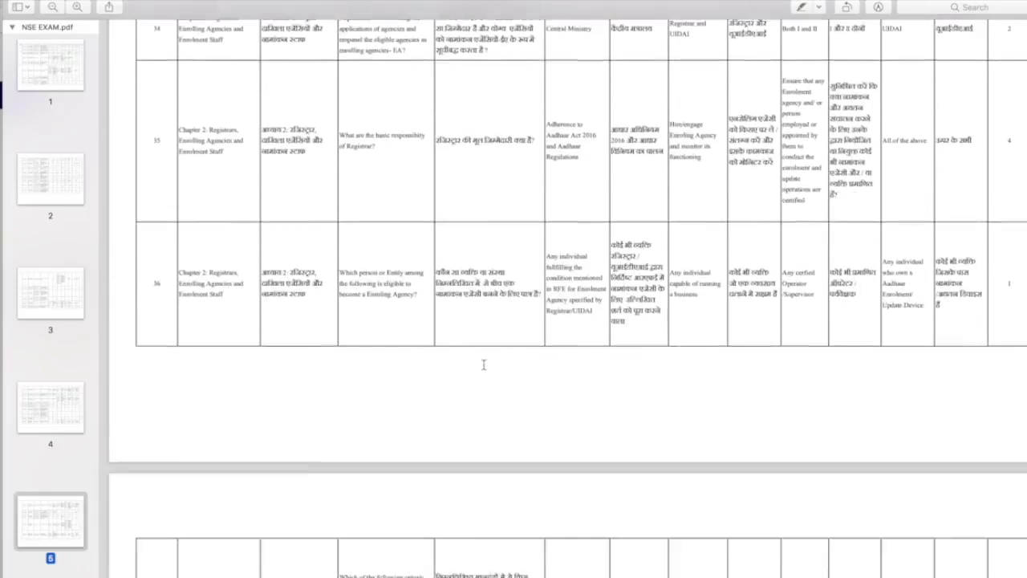
{"action": "scroll", "coordinate": [484, 365], "scroll_direction": "down", "scroll_amount": 20}
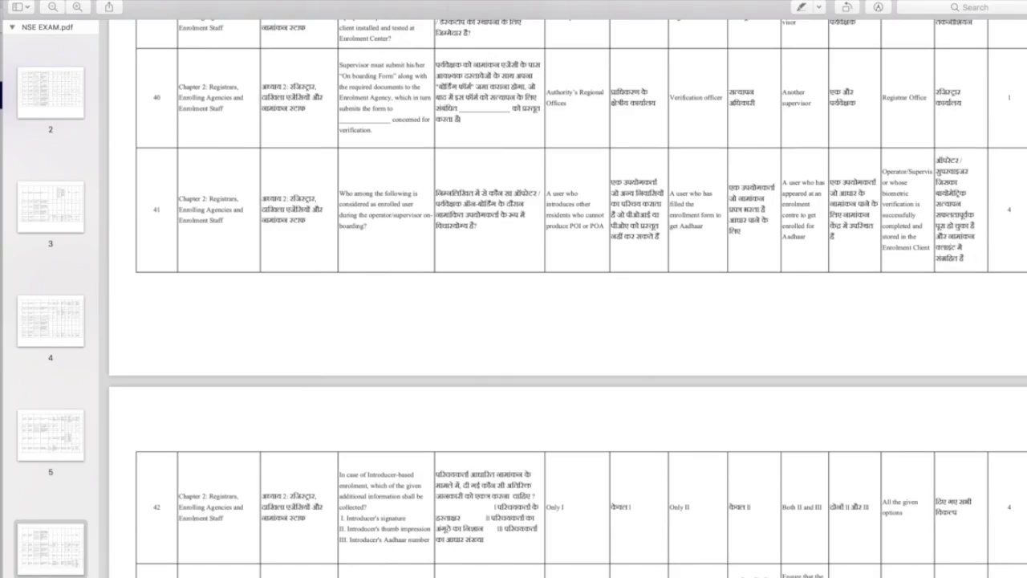
{"action": "scroll", "coordinate": [374, 422], "scroll_direction": "down", "scroll_amount": 20}
{"action": "scroll", "coordinate": [374, 425], "scroll_direction": "down", "scroll_amount": 20}
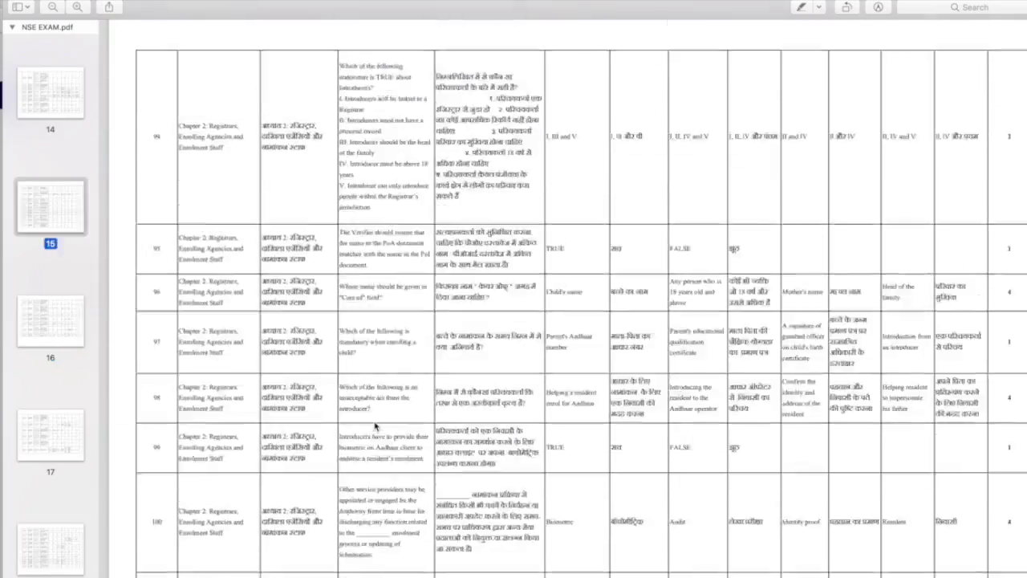
{"action": "scroll", "coordinate": [375, 425], "scroll_direction": "up", "scroll_amount": 20}
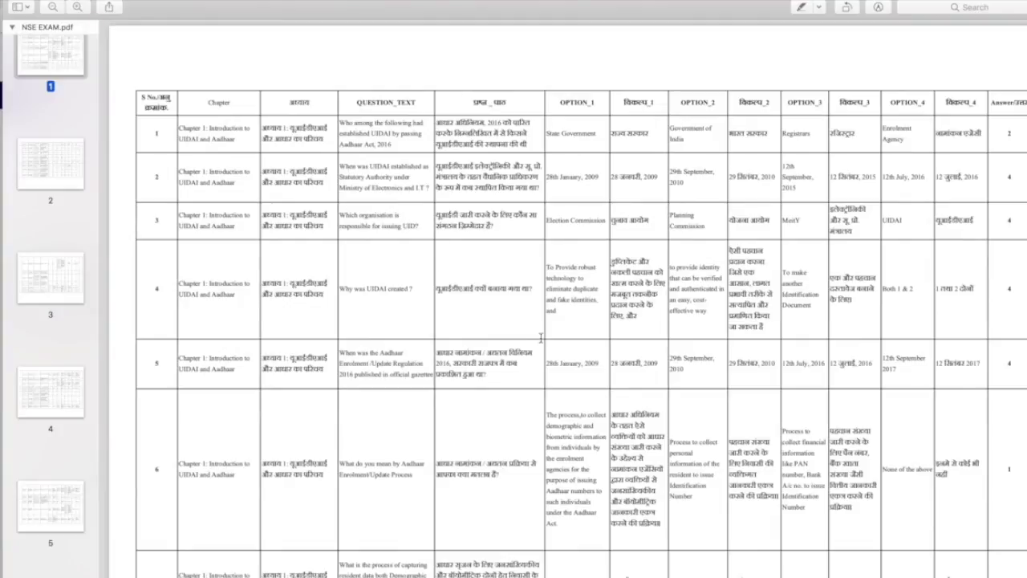
{"action": "left_click", "coordinate": [468, 305]}
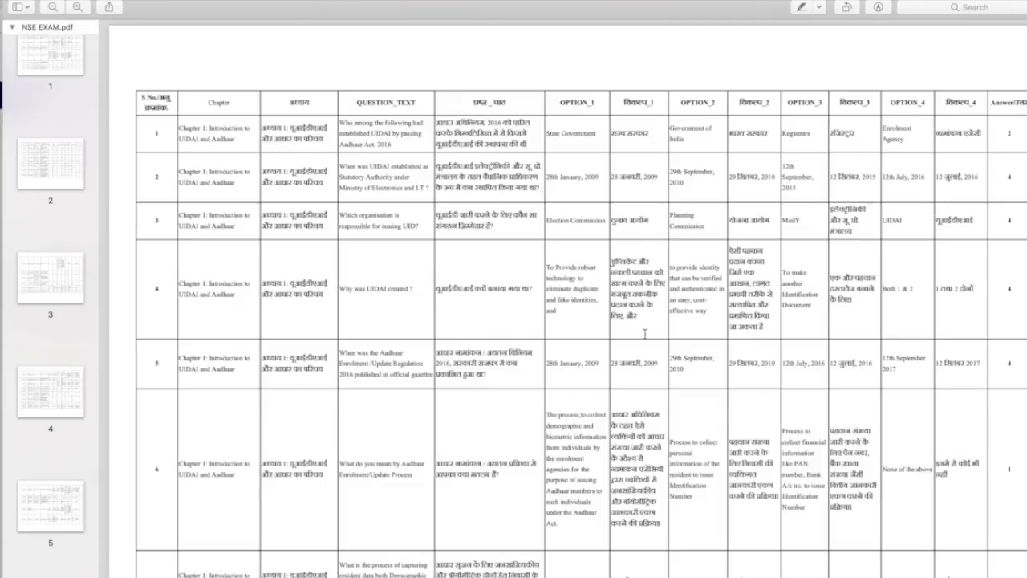
- Continue down to Chapter 2 questions 59–64 on Registrars, Enrolling Agencies and Enrolment Staff
{"action": "scroll", "coordinate": [482, 374], "scroll_direction": "down", "scroll_amount": 20}
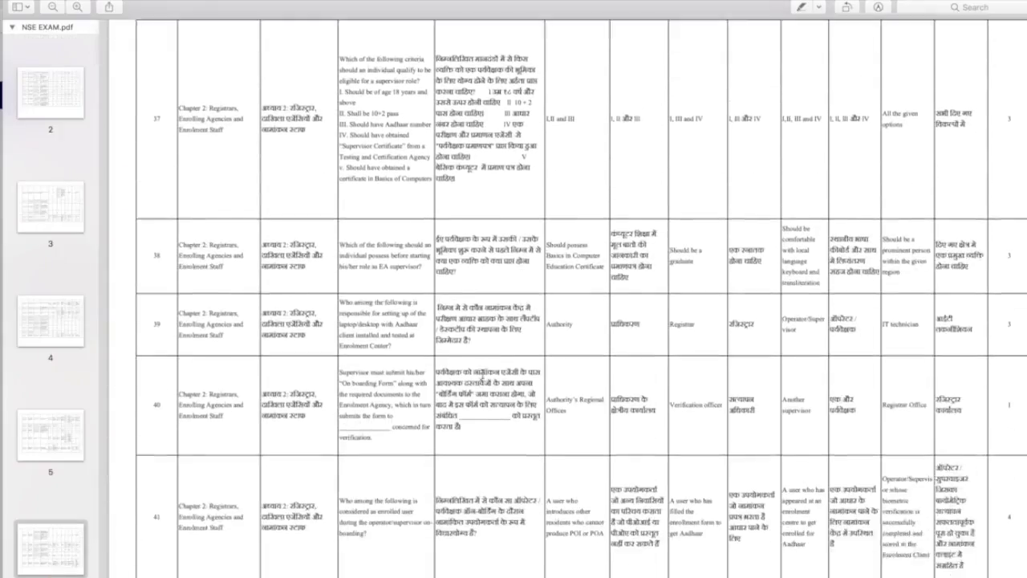
{"action": "scroll", "coordinate": [483, 373], "scroll_direction": "down", "scroll_amount": 10}
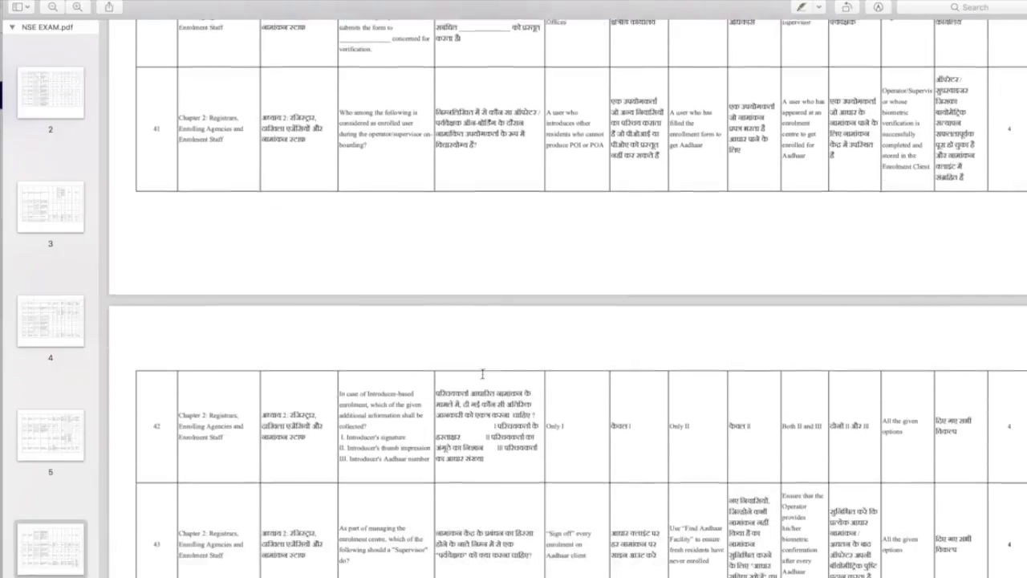
{"action": "scroll", "coordinate": [482, 374], "scroll_direction": "down", "scroll_amount": 5}
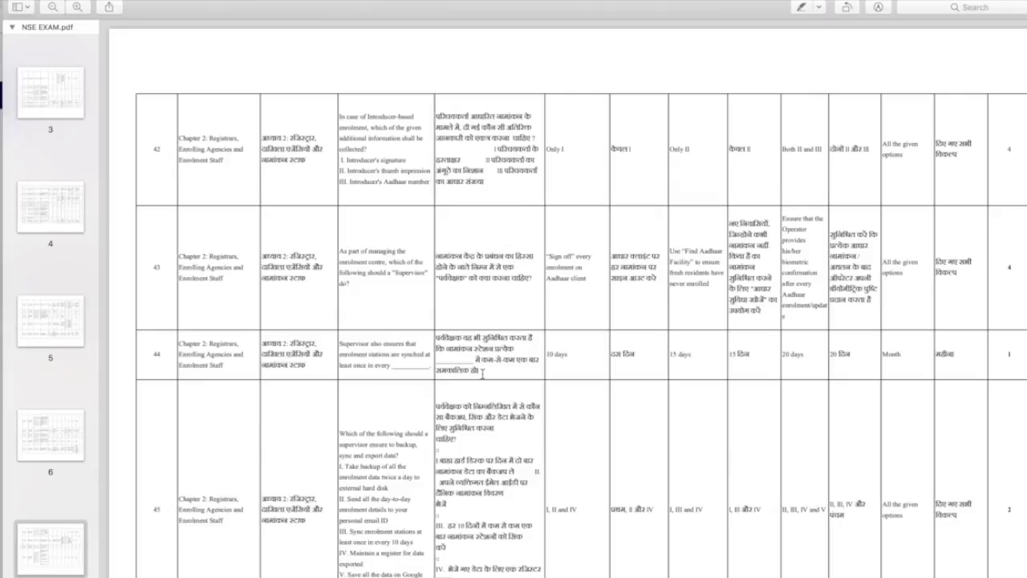
{"action": "scroll", "coordinate": [482, 374], "scroll_direction": "down", "scroll_amount": 15}
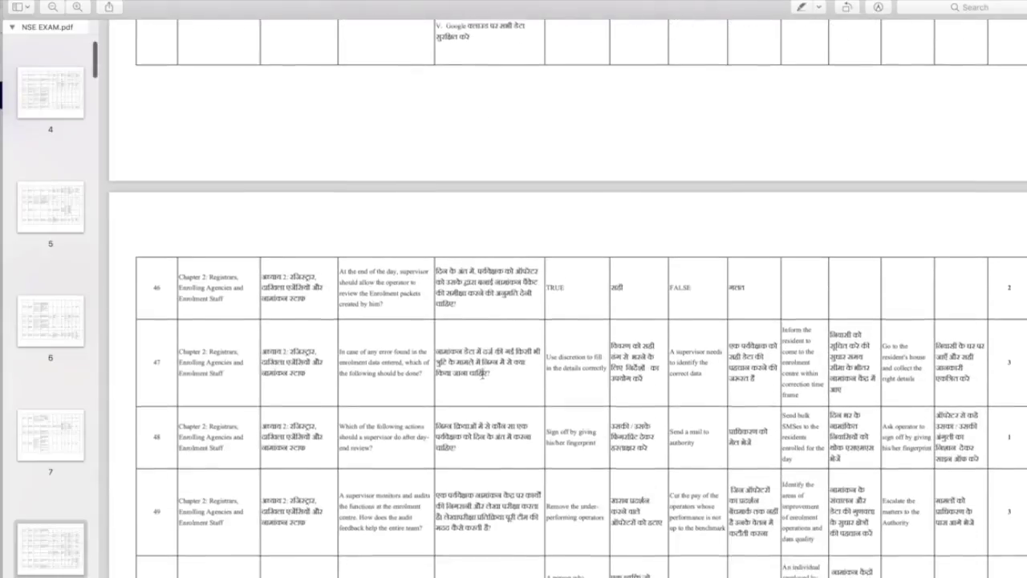
{"action": "scroll", "coordinate": [482, 374], "scroll_direction": "down", "scroll_amount": 15}
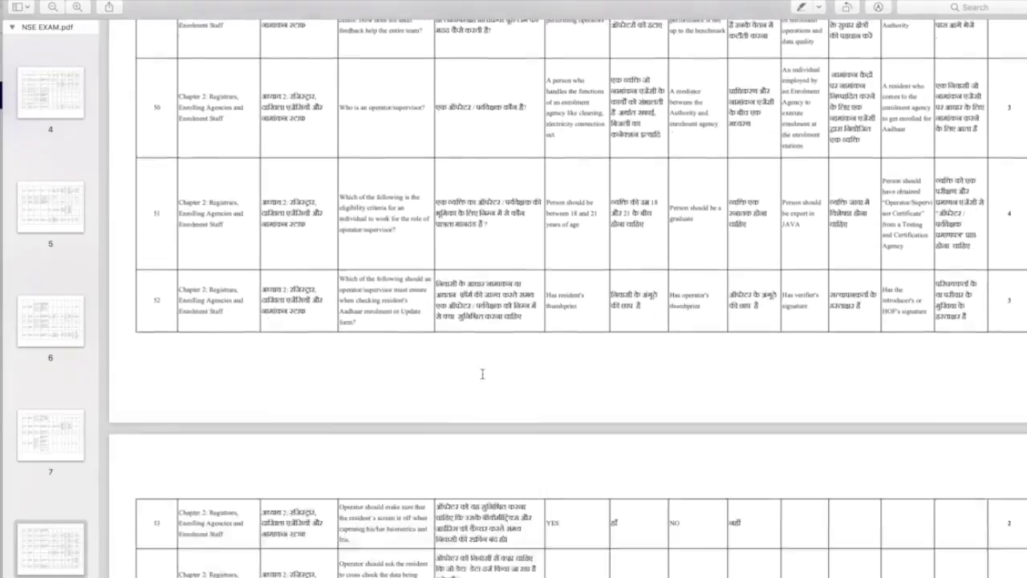
{"action": "scroll", "coordinate": [482, 374], "scroll_direction": "down", "scroll_amount": 15}
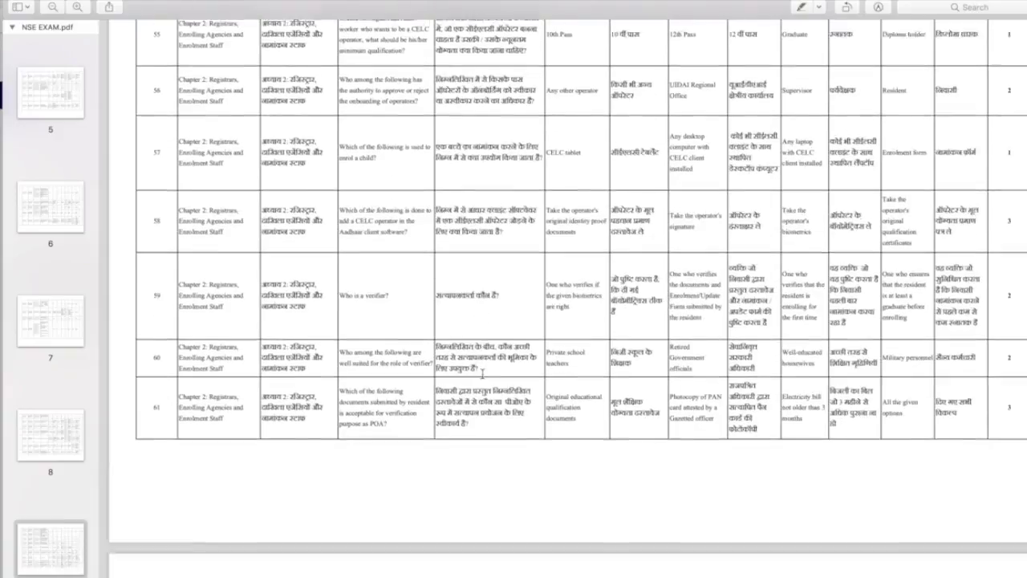
{"action": "scroll", "coordinate": [482, 374], "scroll_direction": "down", "scroll_amount": 5}
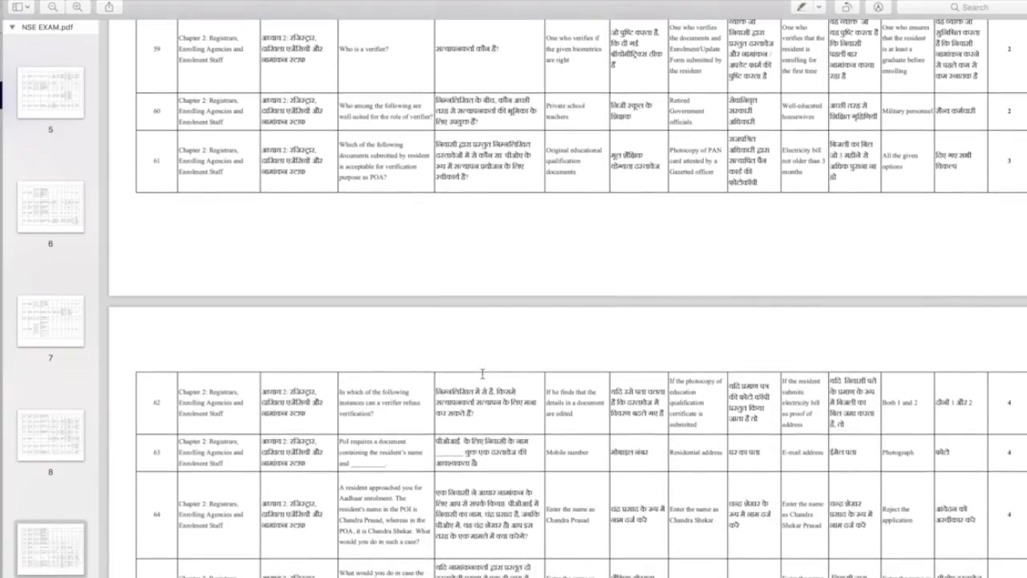